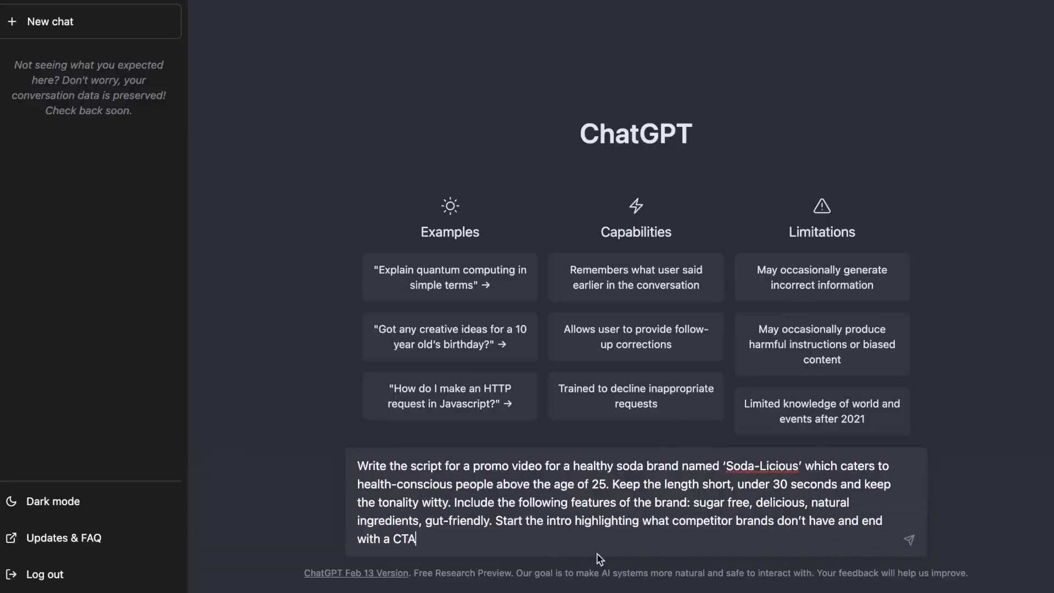
Submit the Soda-Licious promo script prompt and request a regenerated version with just text, images, and music, removing the voiceover's first line
click(912, 541)
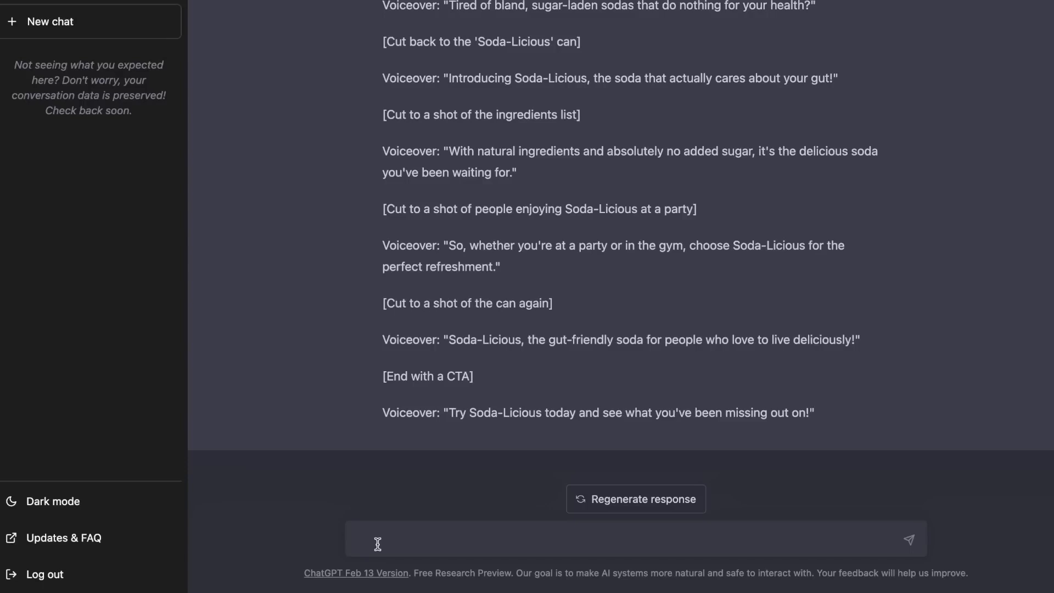
text(Re)
text(move)
text(the voiceover)
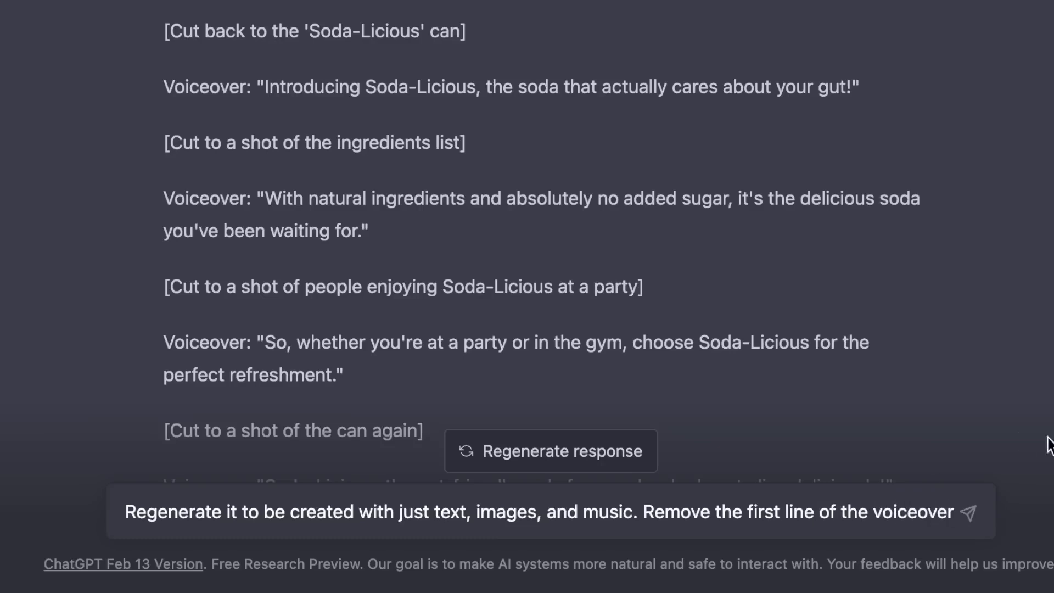
key(Return)
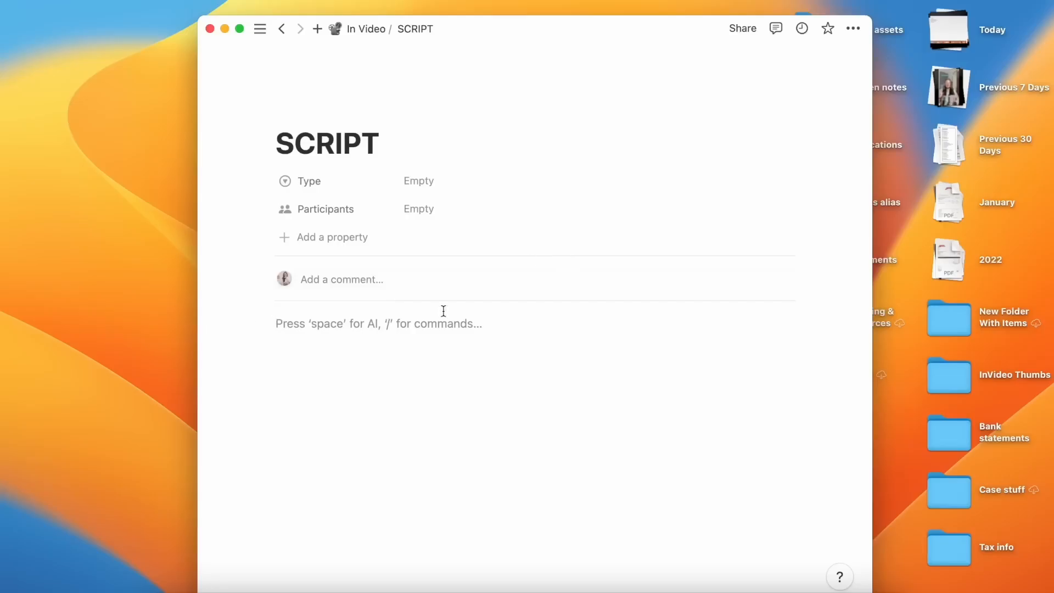
In Notion, paste the generated script into the SCRIPT page and remove the bracketed shot directions and "Text:" labels between the spoken lines
text("Tired of bland, sugar-laden sodas that do nothing for your health?" [Cut to a shot of the 'Soda-Licious' can] Text: "Introducing Soda-Licious, the soda that actually cares about your gut!" [Cut to a shot of the ingredients list] Text: "With natural ingredients and absolutely no added sugar, it's the delicious soda you've been waiting for." [Cut to a shot of people enjoying Soda-Licious at a party] Text: "Whether you're at a party or in the gym, choose Soda-Licious for the perfect refreshment." [Cut to a shot of the can again] Text: "Soda-Licious, the gut-friendly soda for people who love to live deliciously!" [End with upbeat music and a CTA] Text: "Try Soda-Licious today and see what you've been missing out on!")
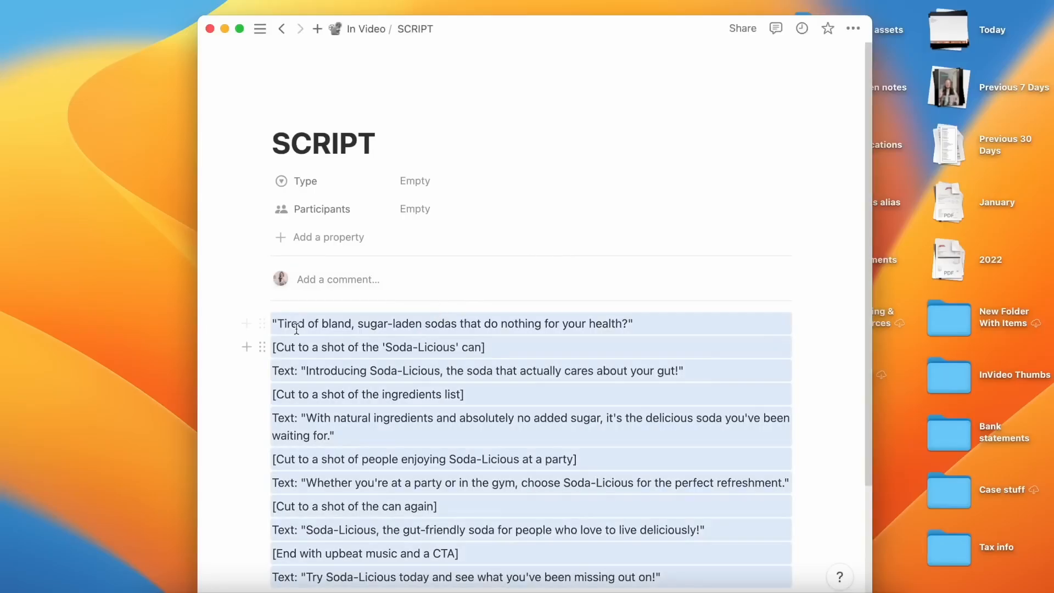
drag(274, 345, 320, 381)
drag(320, 381, 302, 375)
drag(272, 410, 301, 439)
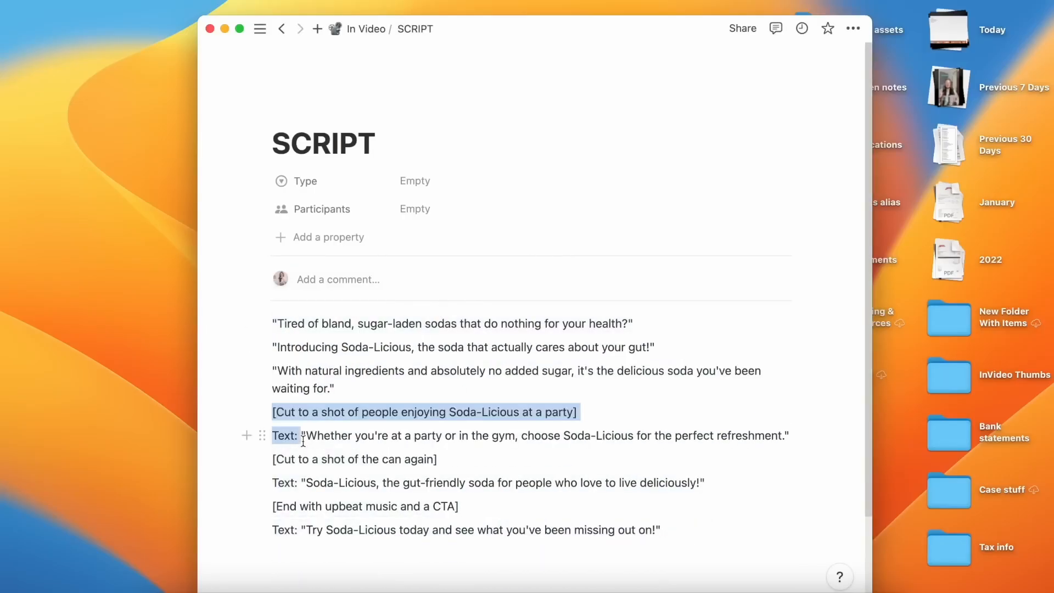
key(BackSpace)
key(BackSpace)
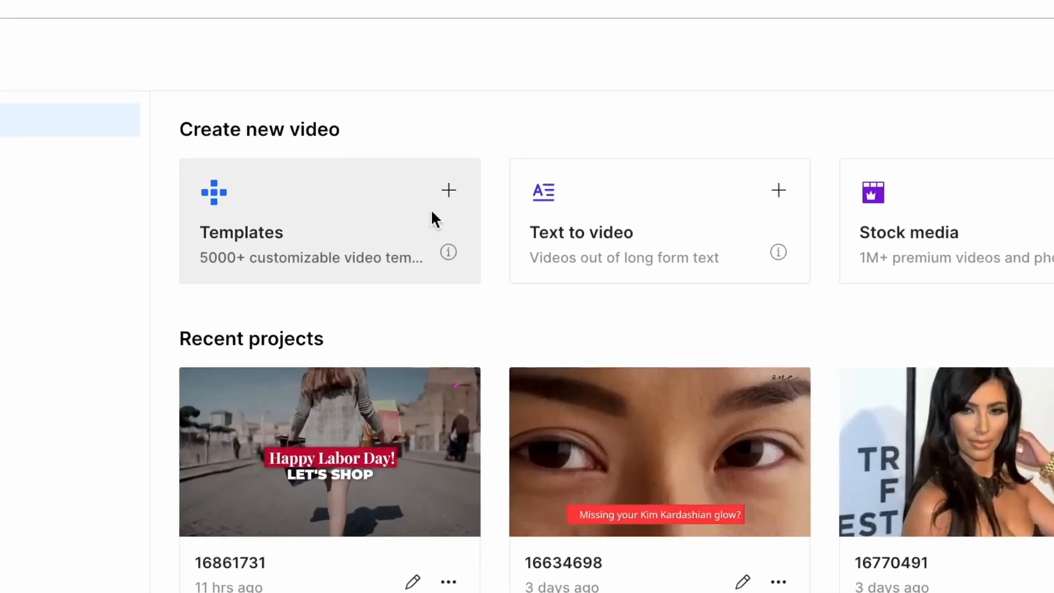
Switch to InVideo and search its video templates for "promo videos"
click(448, 191)
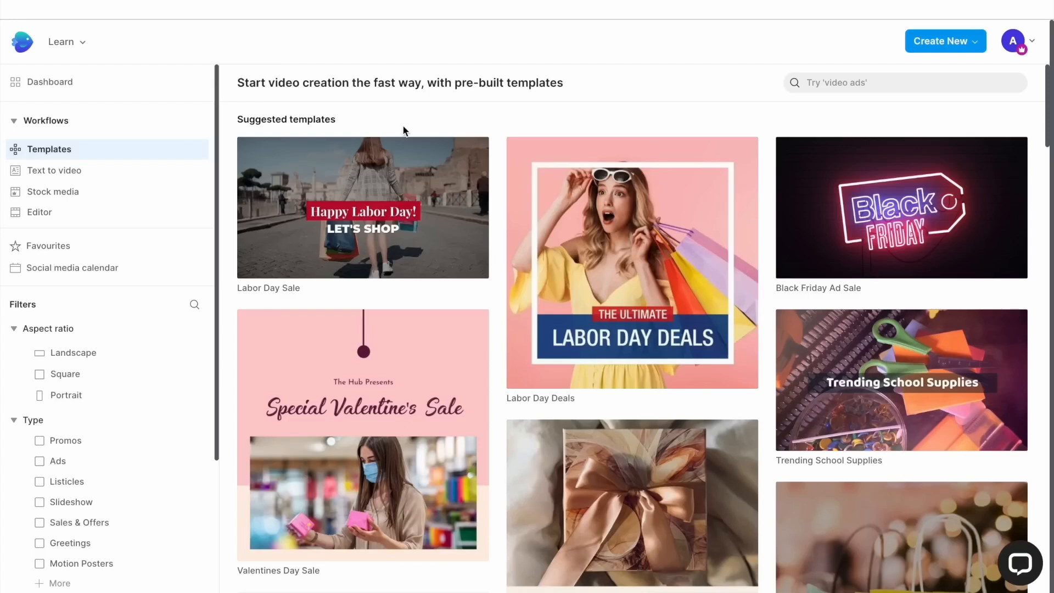
click(929, 85)
text(p)
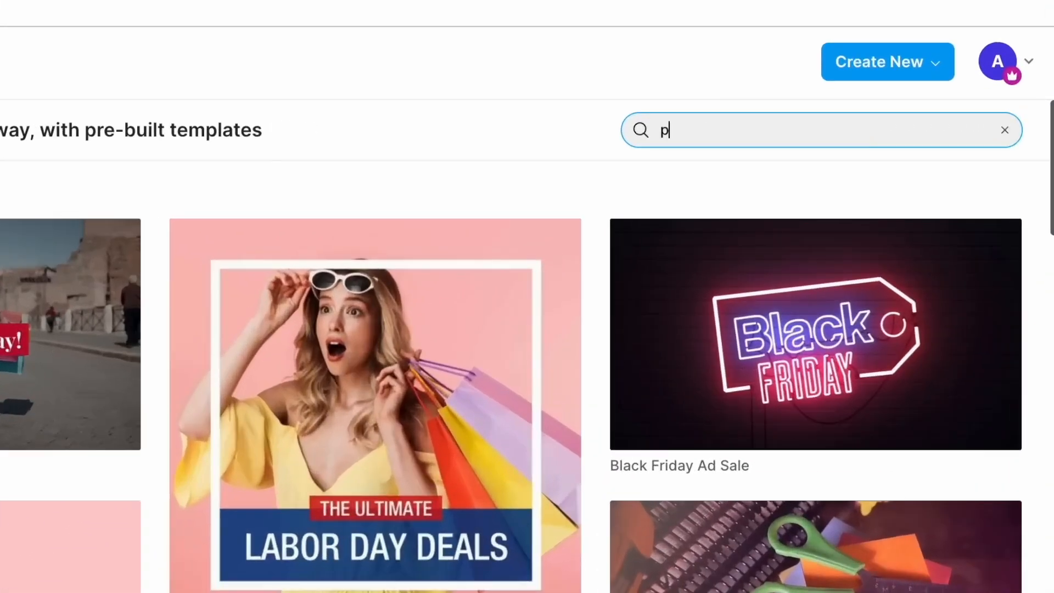
text(romo)
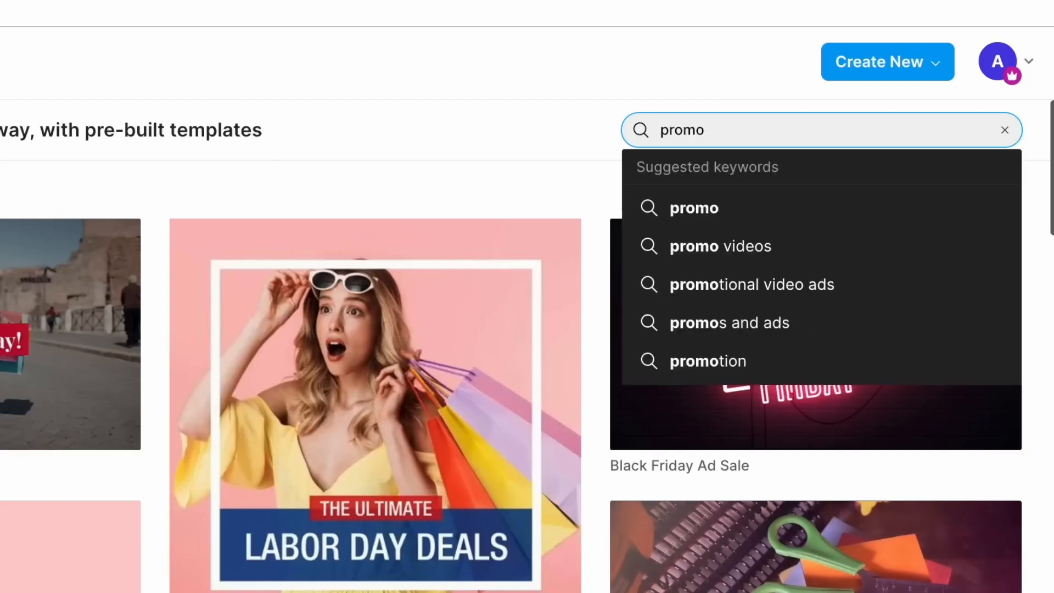
click(782, 243)
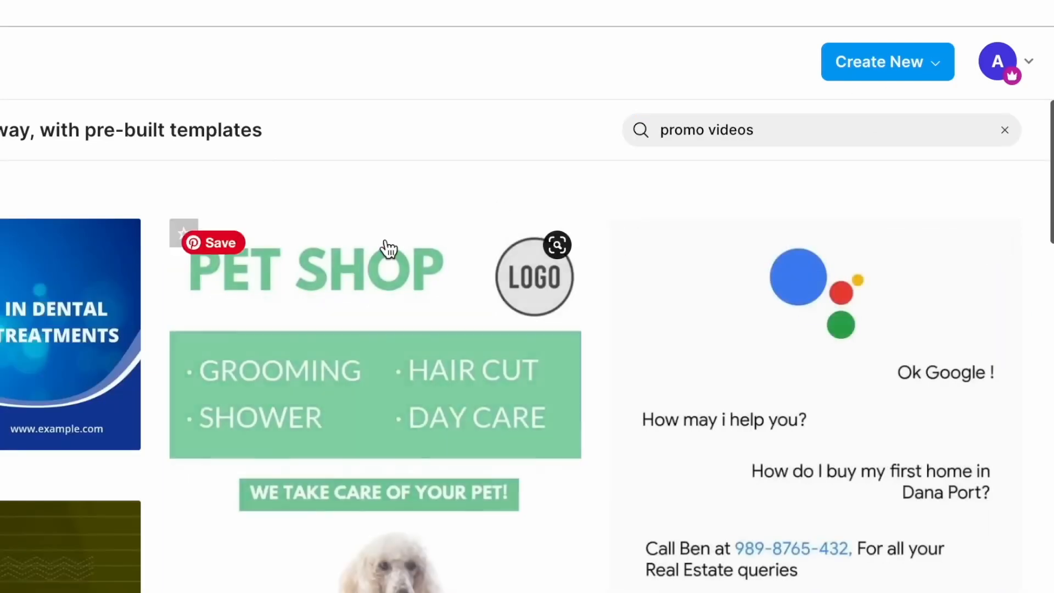
Filter the template results by Landscape aspect ratio, Promos type and Food & Beverage industry
scroll(640, 157, down, 8)
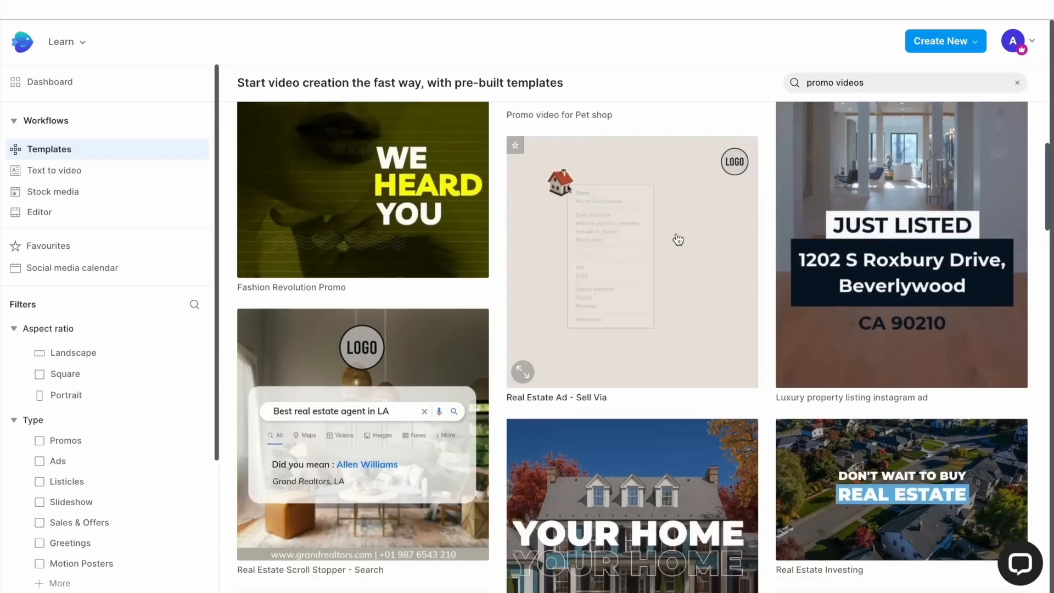
scroll(780, 184, down, 10)
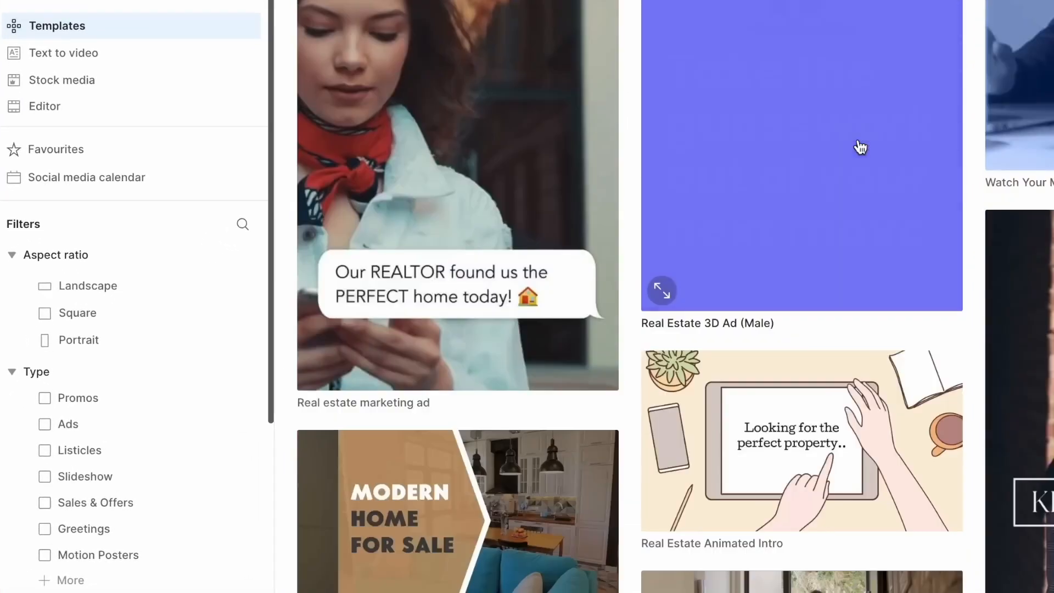
scroll(87, 235, down, 1)
click(86, 235)
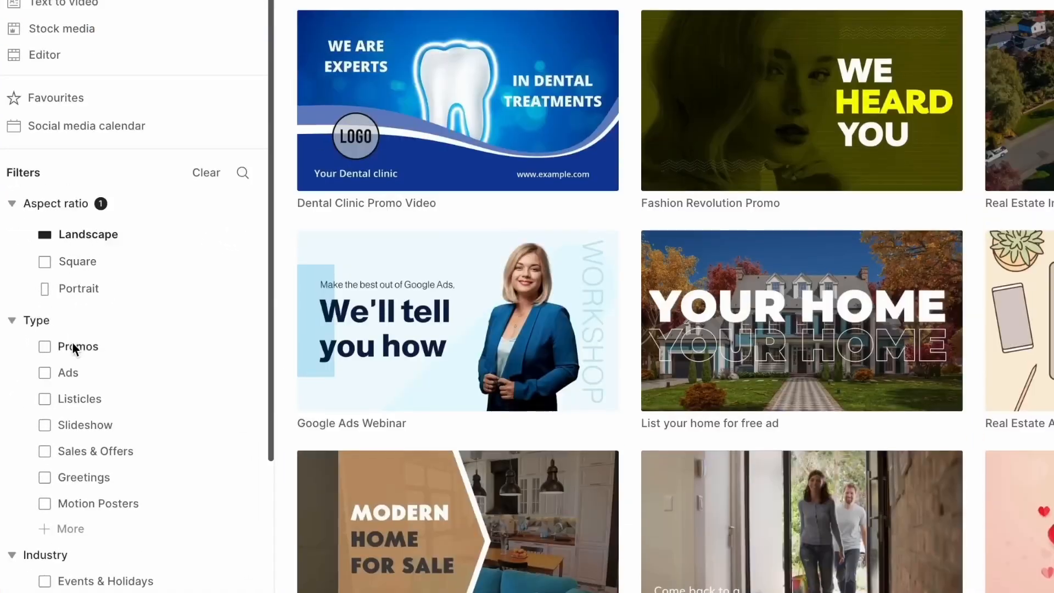
scroll(71, 341, down, 1)
click(54, 326)
scroll(50, 440, down, 3)
click(40, 557)
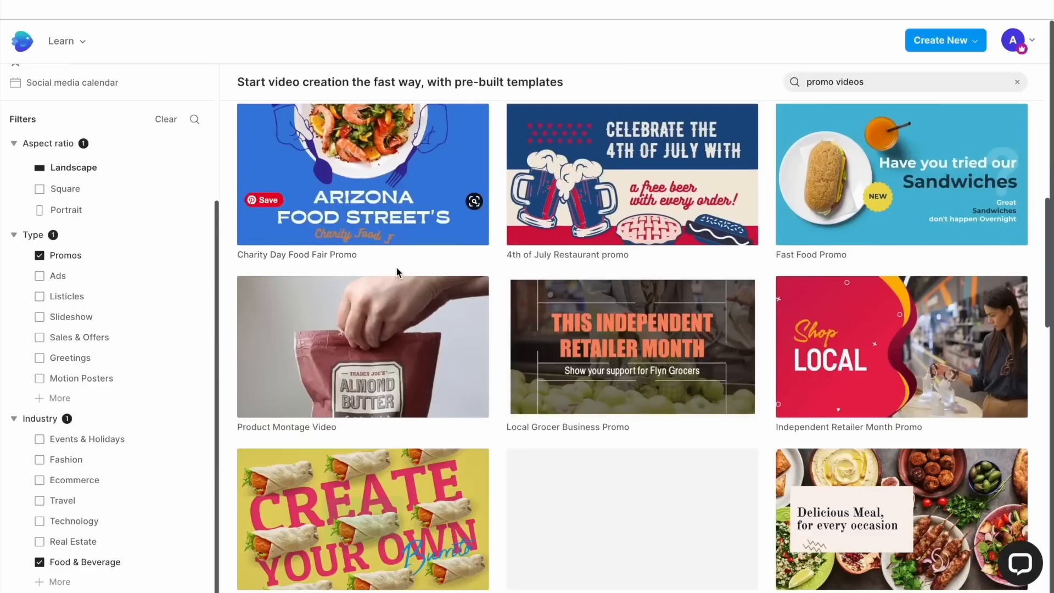
Open the National Brownie Day template and start a project from its Landscape (16:9) version
mouse_move(353, 332)
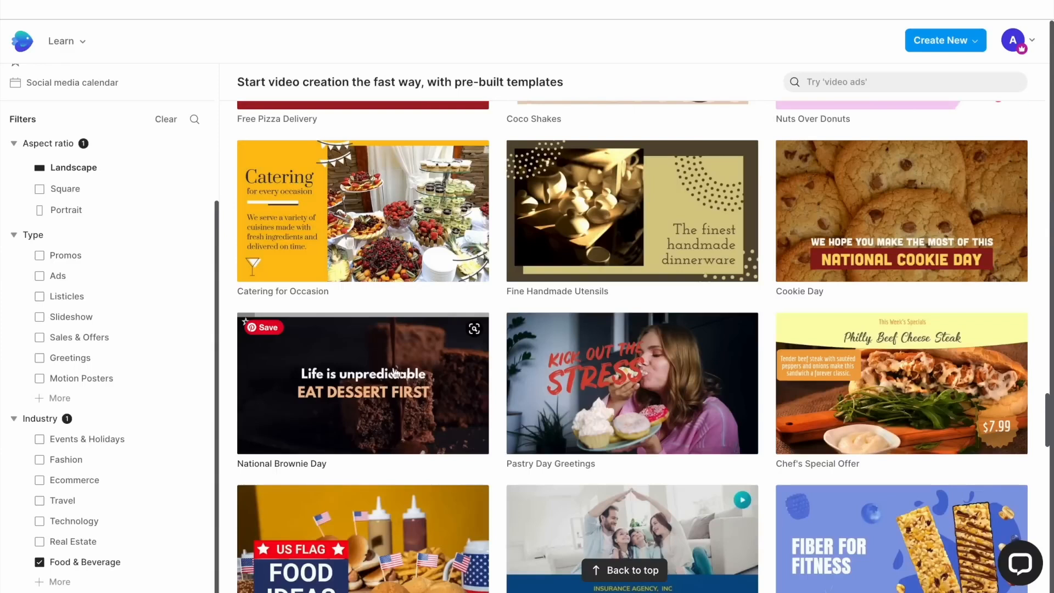
click(452, 367)
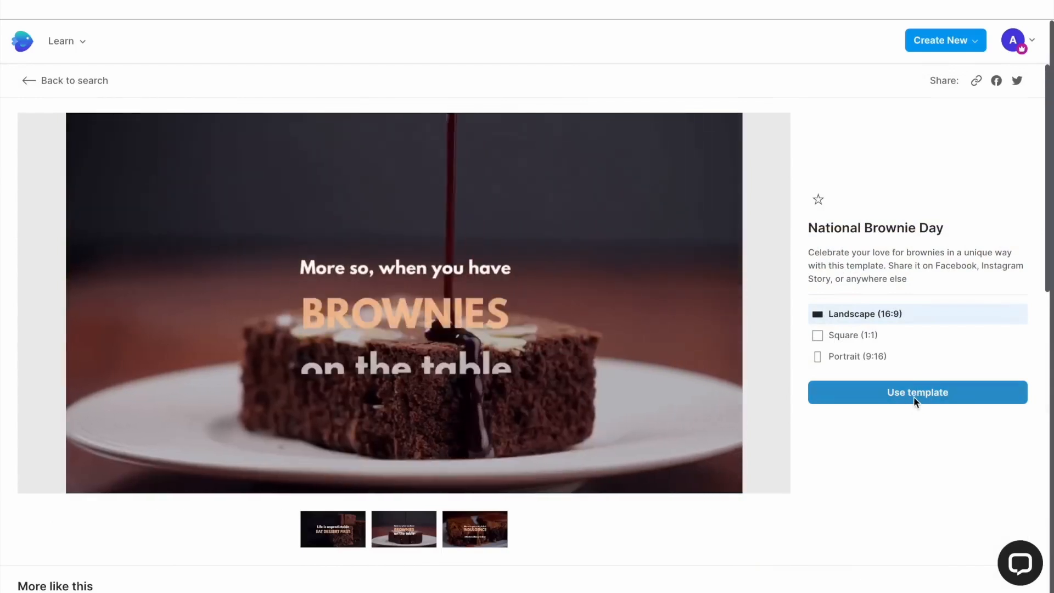
click(914, 397)
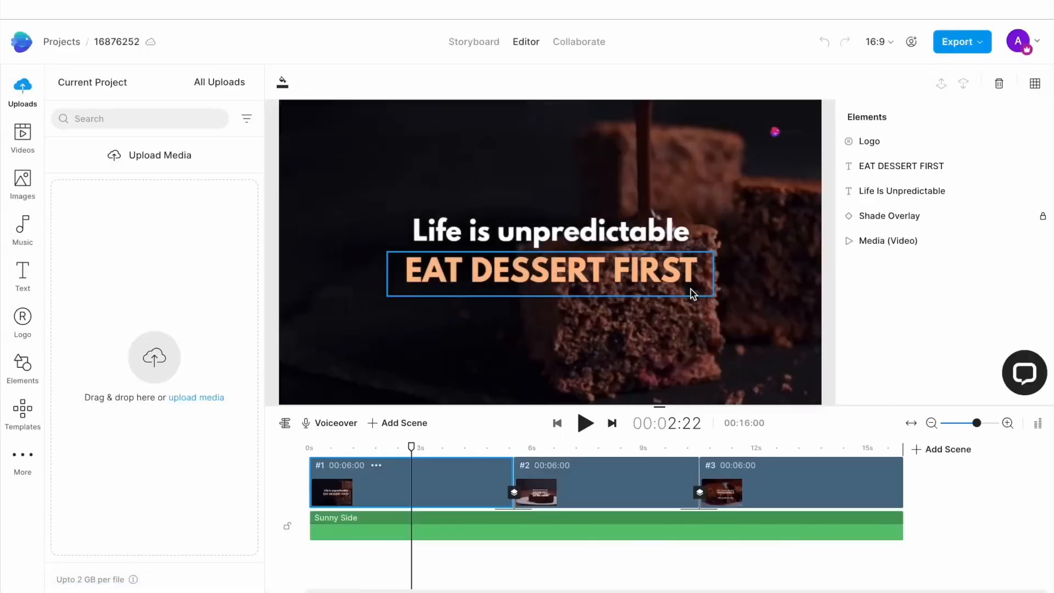
click(524, 184)
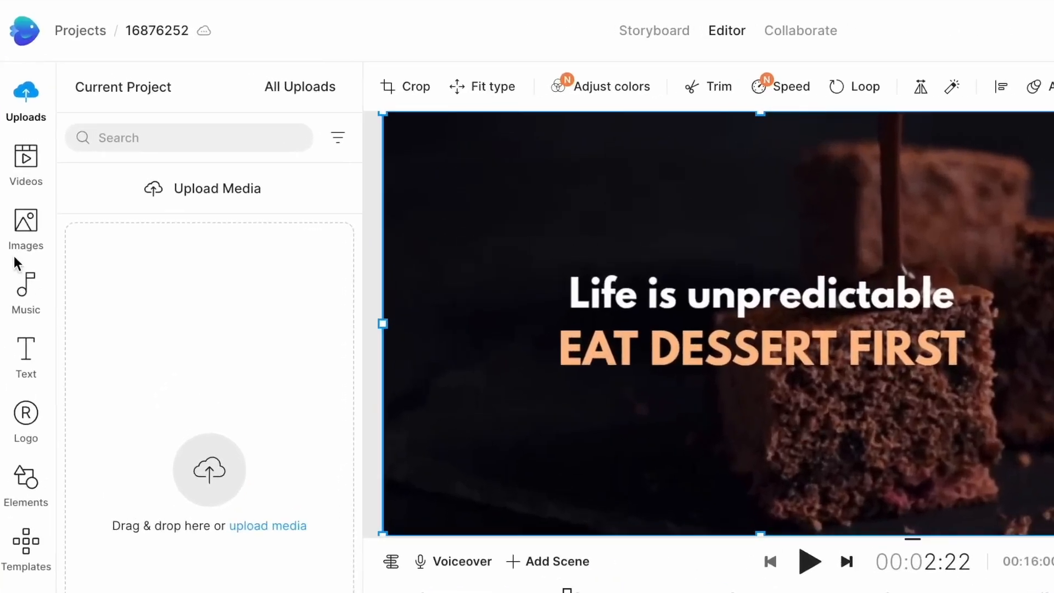
click(27, 165)
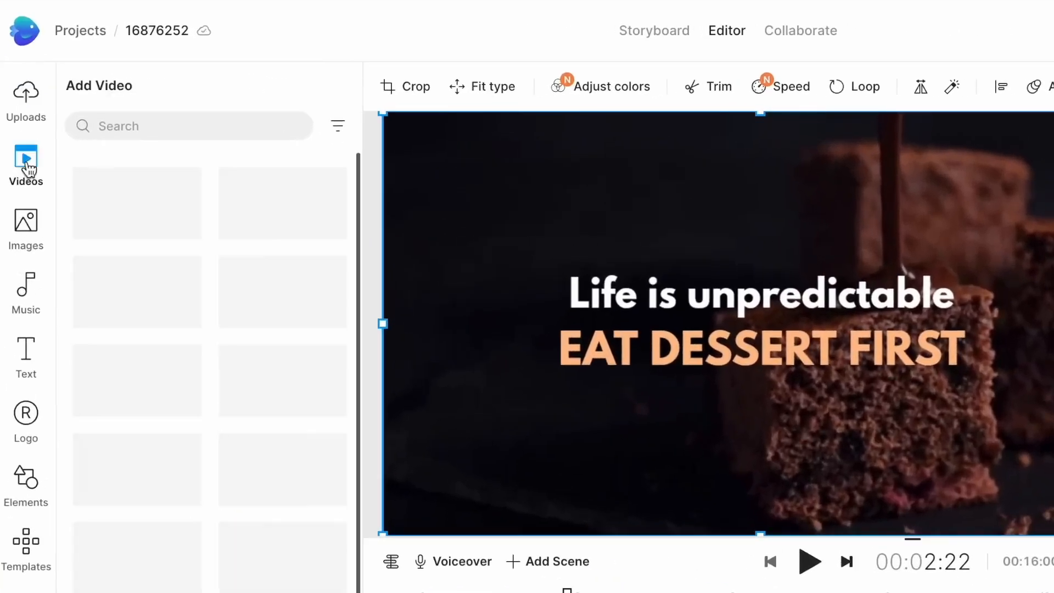
click(24, 354)
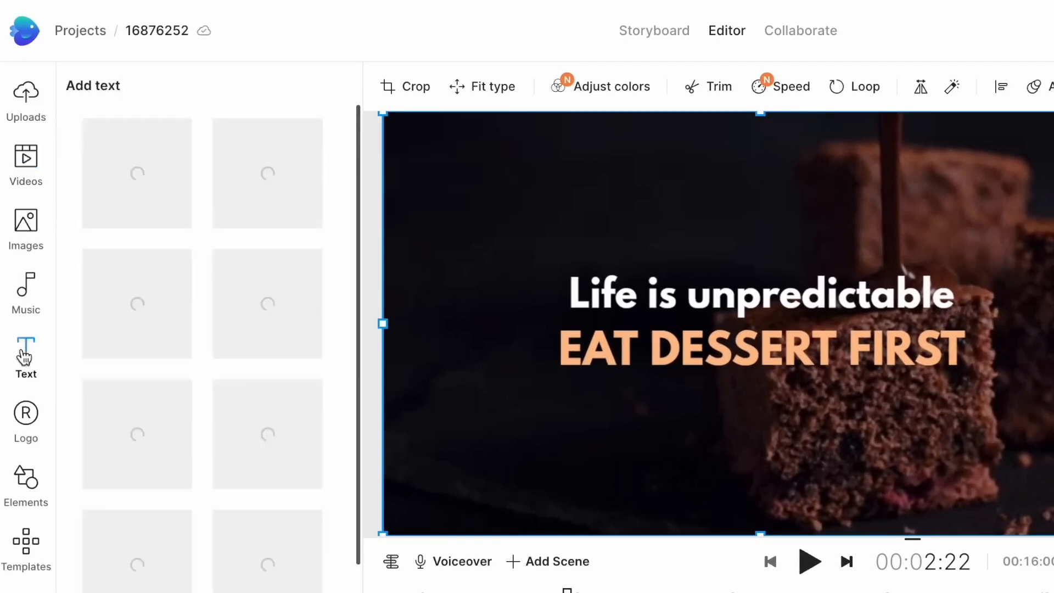
click(38, 105)
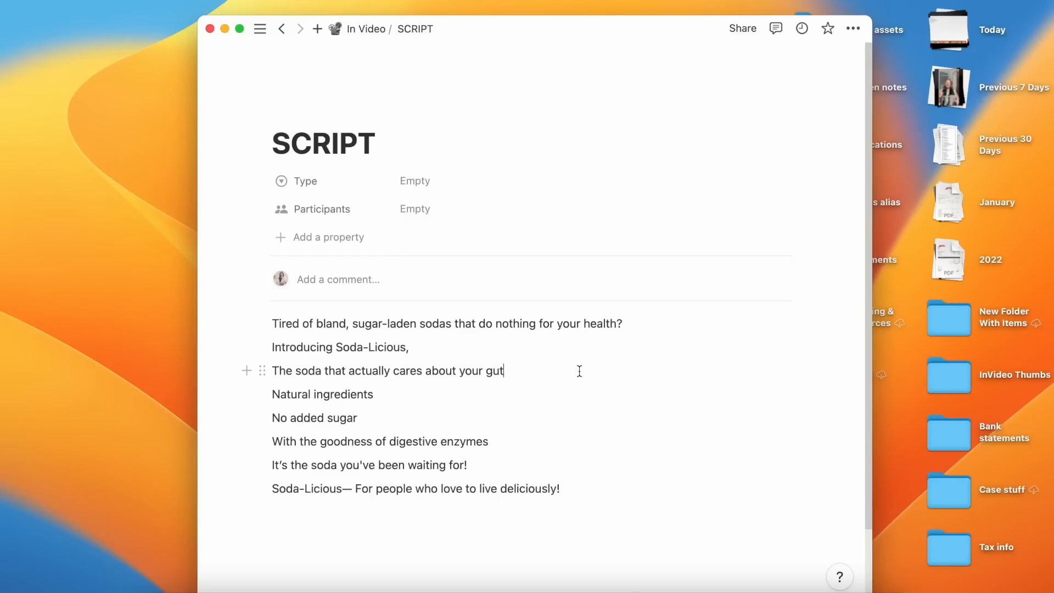
Copy the opening line from the Notion script and replace "Life is unpredictable" in the InVideo project with "Tired of bland, sugar-laden sodas"
click(416, 419)
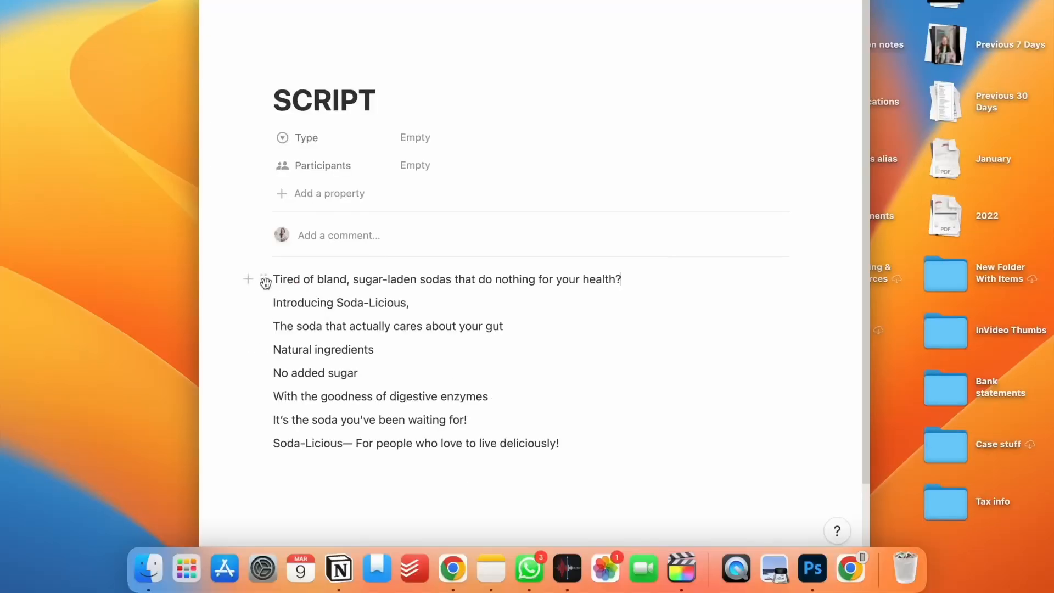
drag(273, 280, 453, 281)
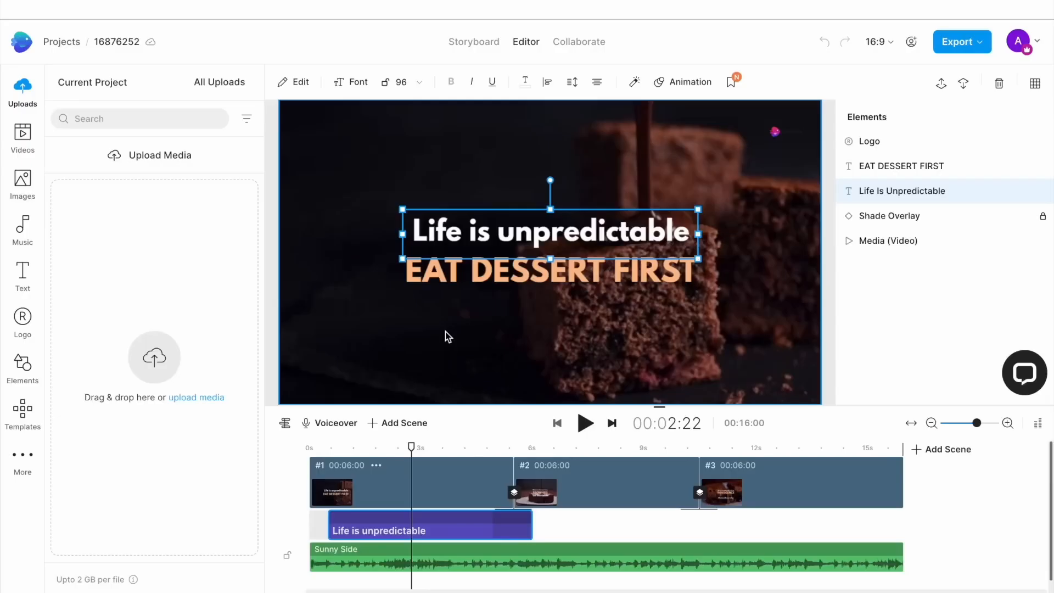
double_click(506, 235)
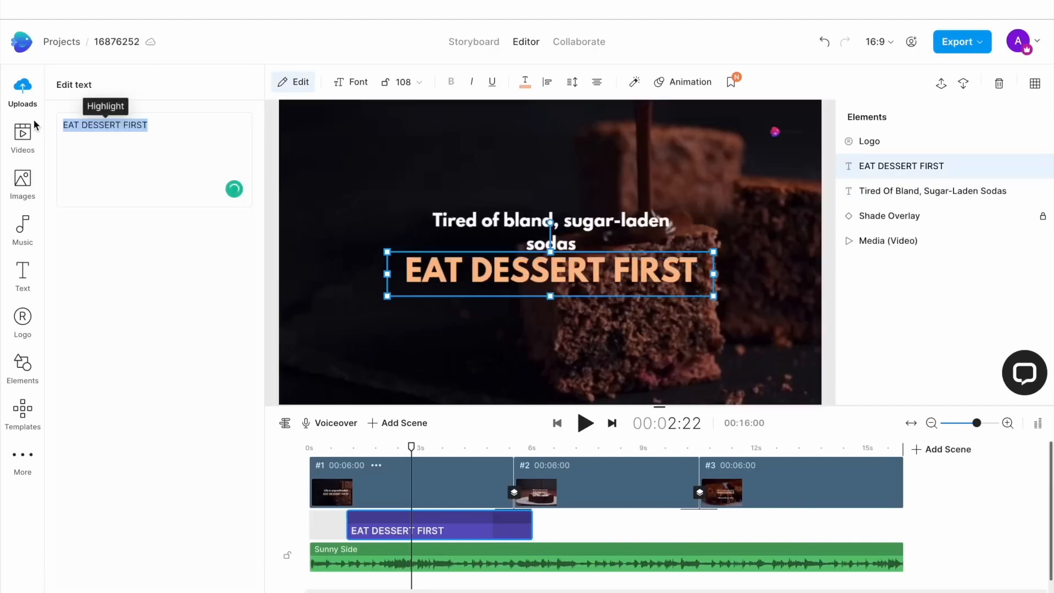
Replace "EAT DESSERT FIRST" with "THAT DO NOTHING FOR YOUR HEALTH?" and position it beneath the first text line
text(that do nothing for your health?)
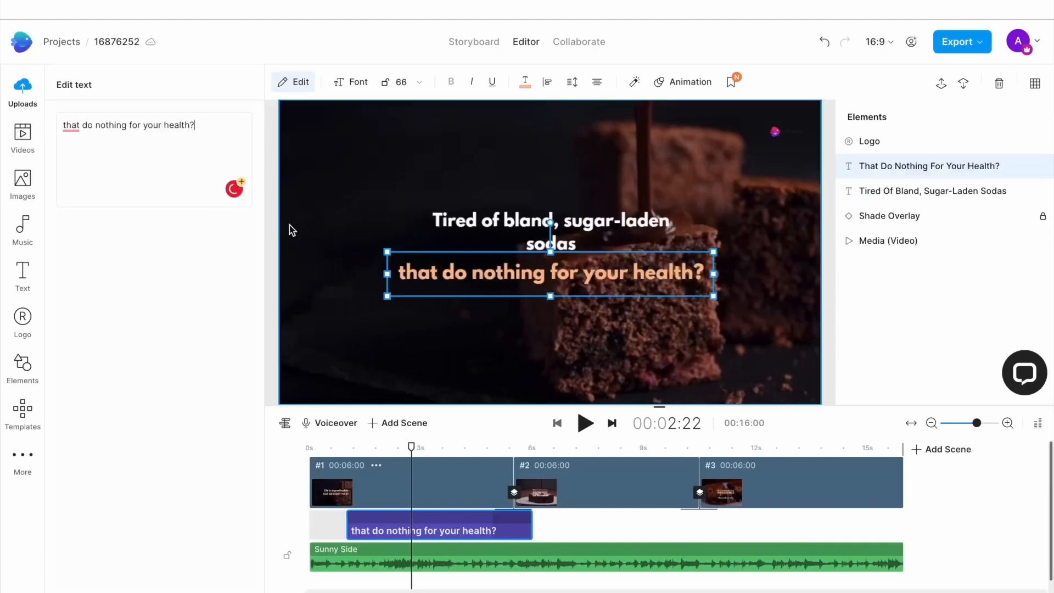
drag(633, 277, 640, 268)
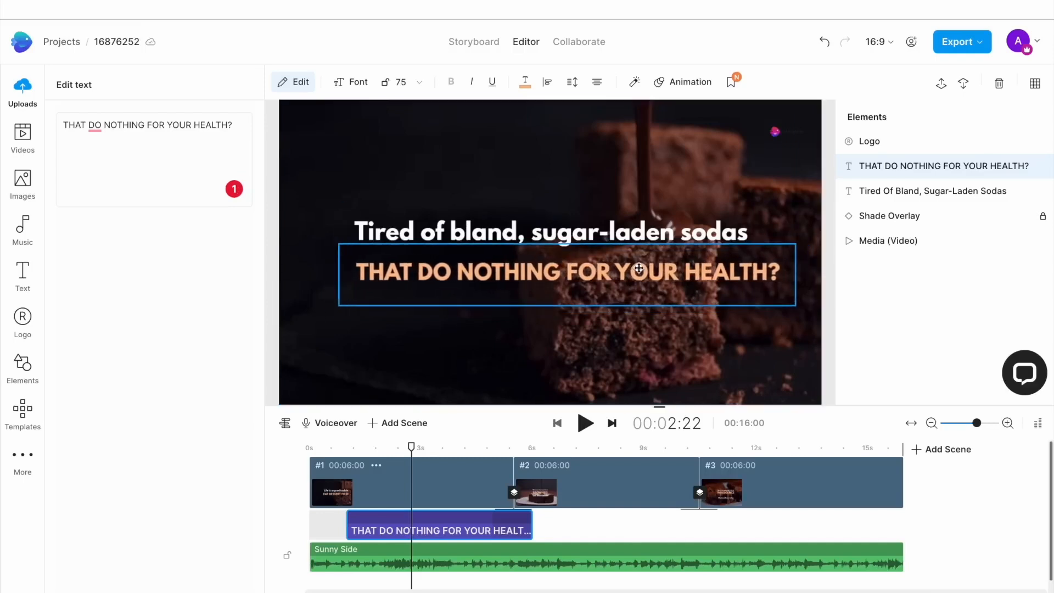
drag(639, 268, 632, 268)
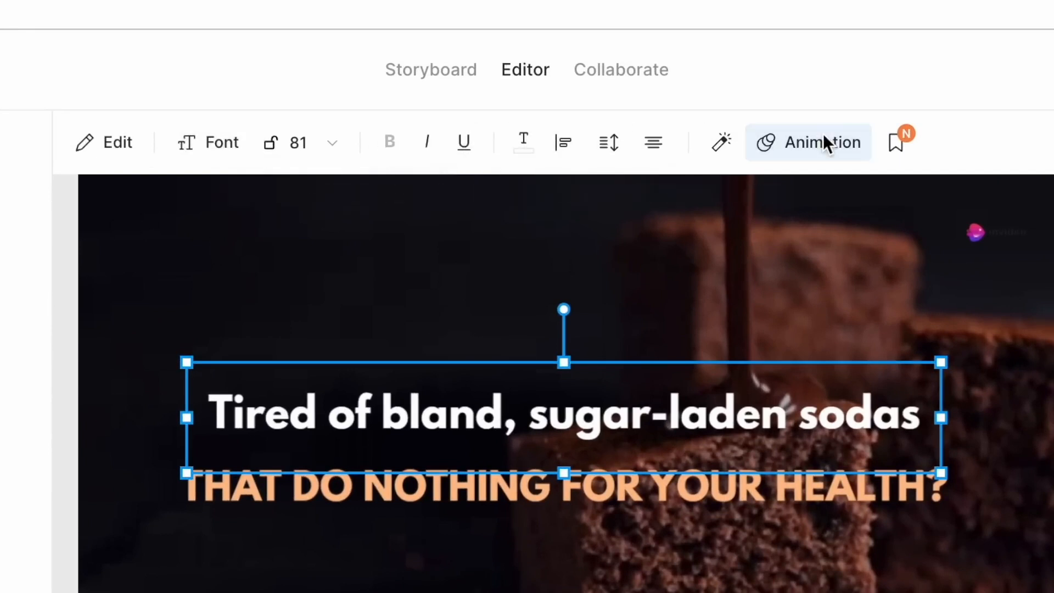
Delete the orange second text line from scene 1 and centre "Tired of bland, sugar-laden sodas" in the frame
click(288, 491)
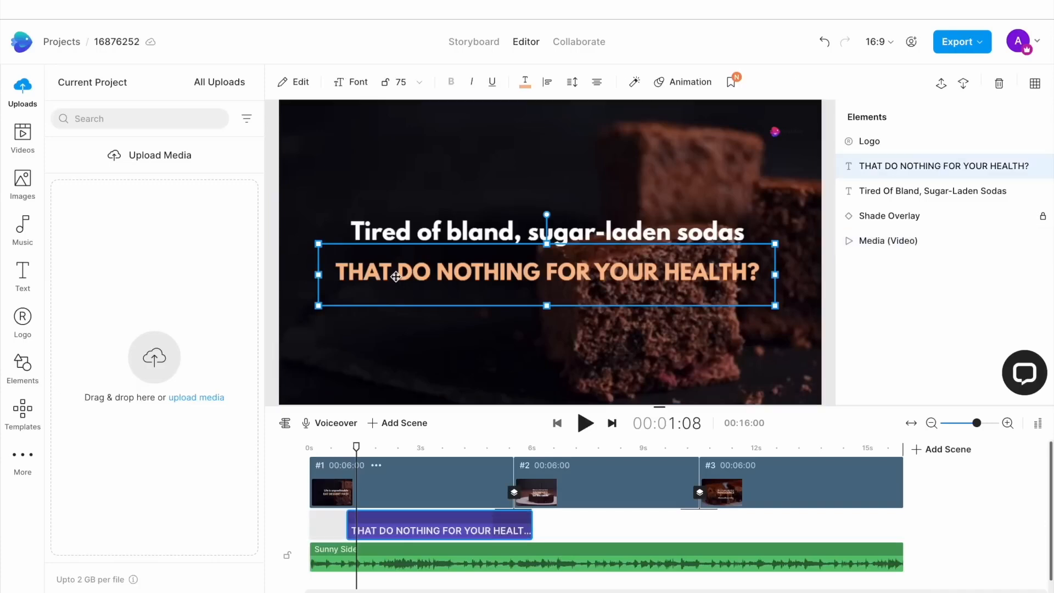
key(Delete)
click(482, 242)
drag(482, 241, 486, 249)
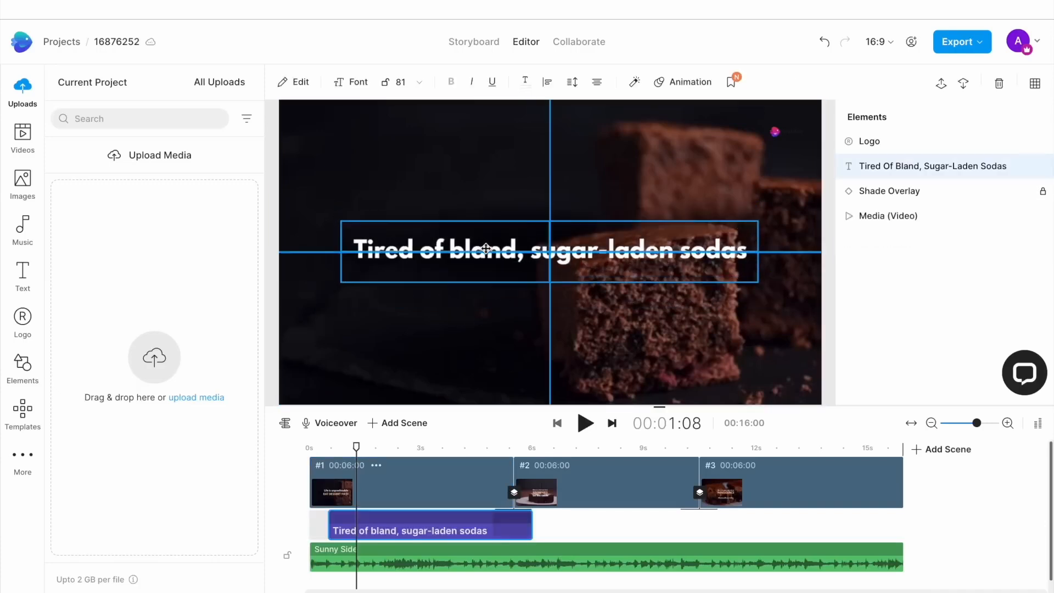
Duplicate scene 1 and change the copy's text to "THAT DO NOTHING FOR YOUR HEALTH?"
click(372, 358)
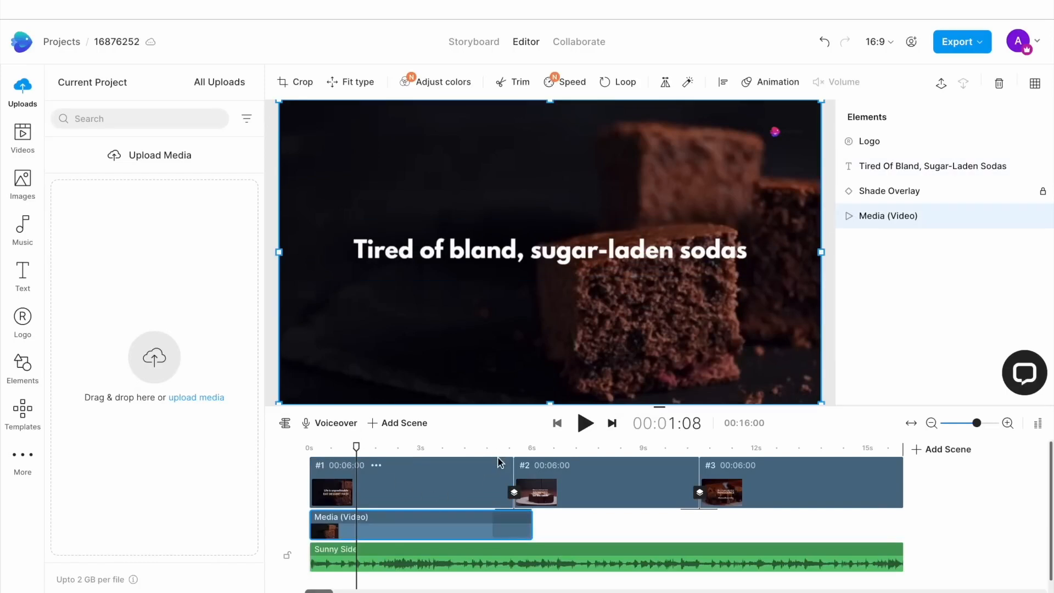
click(377, 468)
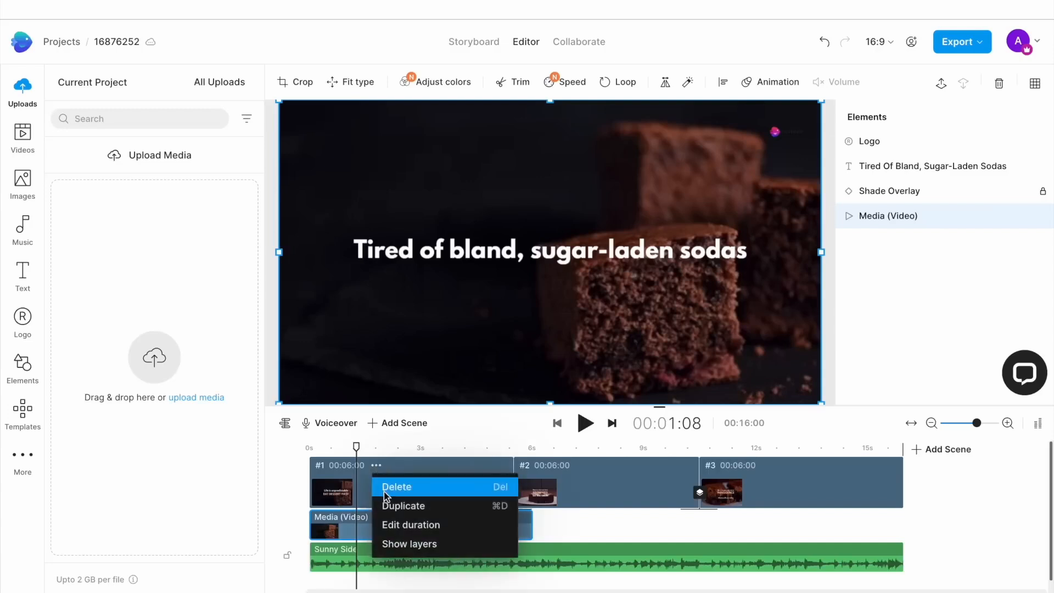
click(393, 510)
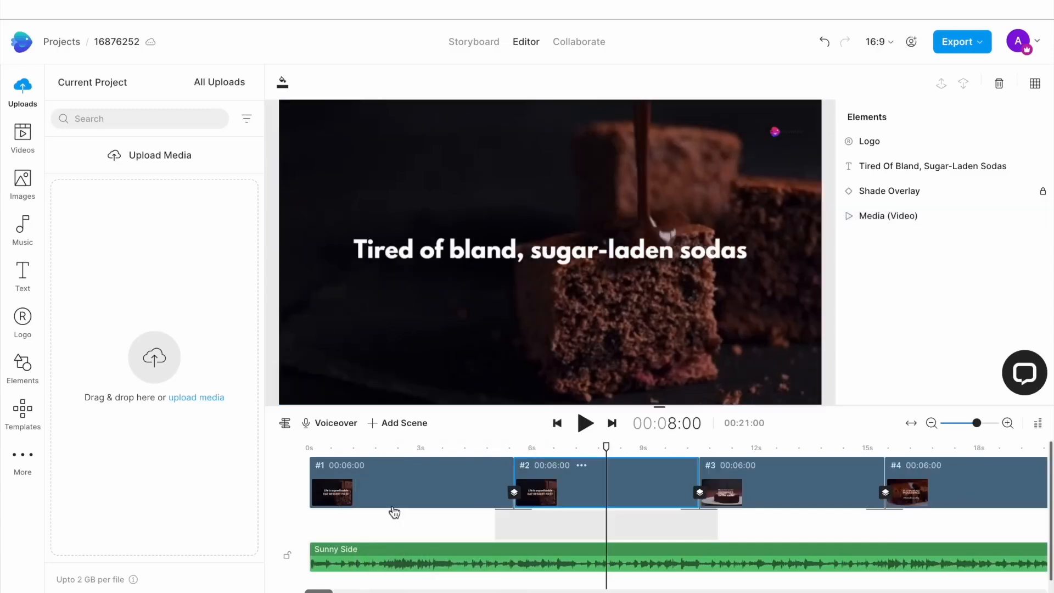
click(549, 258)
text(THAT DO NOTHING FOR YOUR HEALTH?)
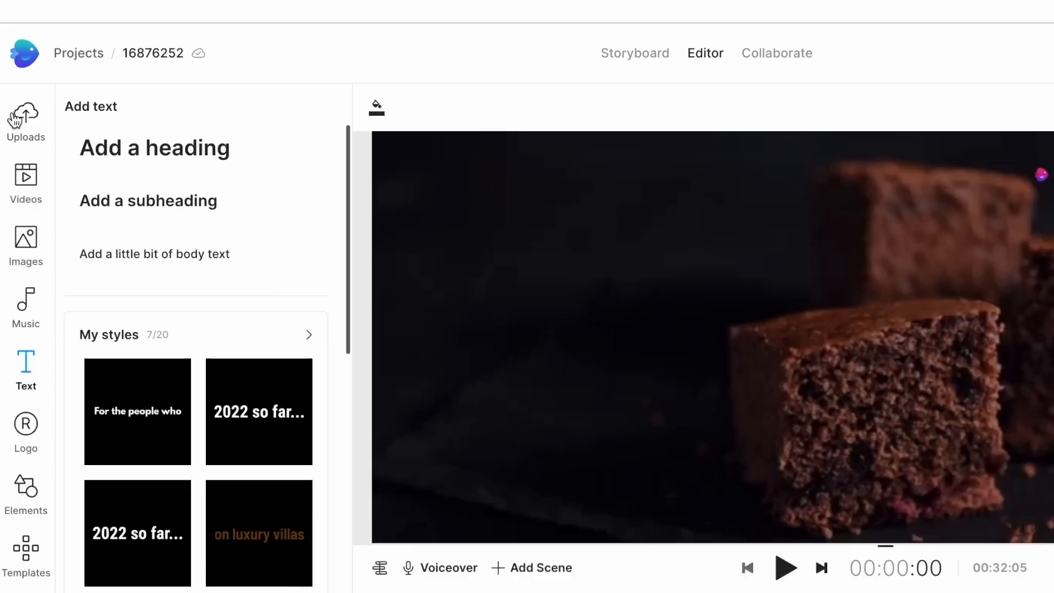
Search the stock video library for "soda pour"
click(27, 116)
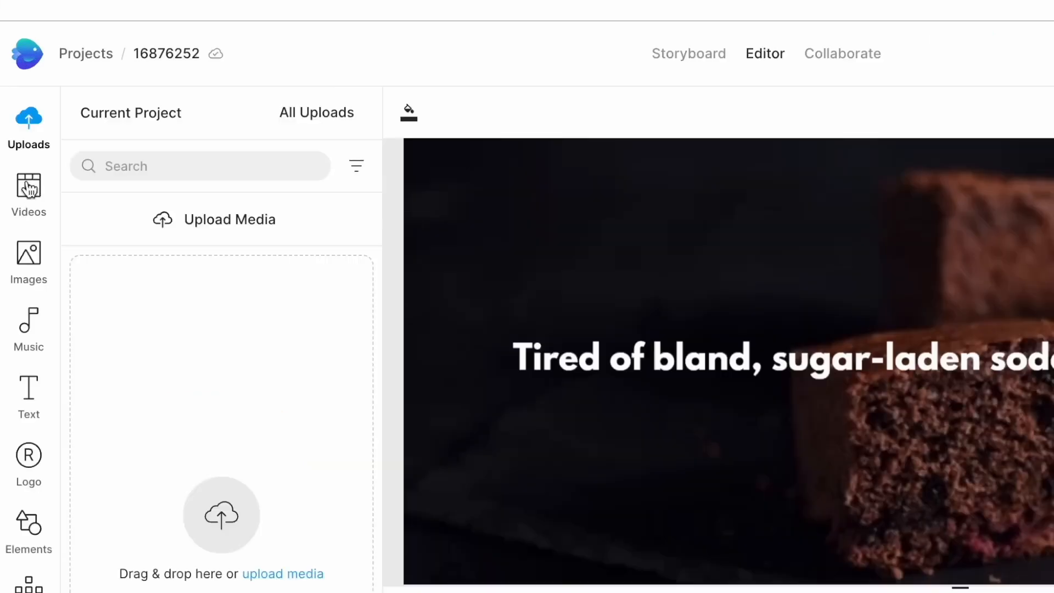
click(31, 135)
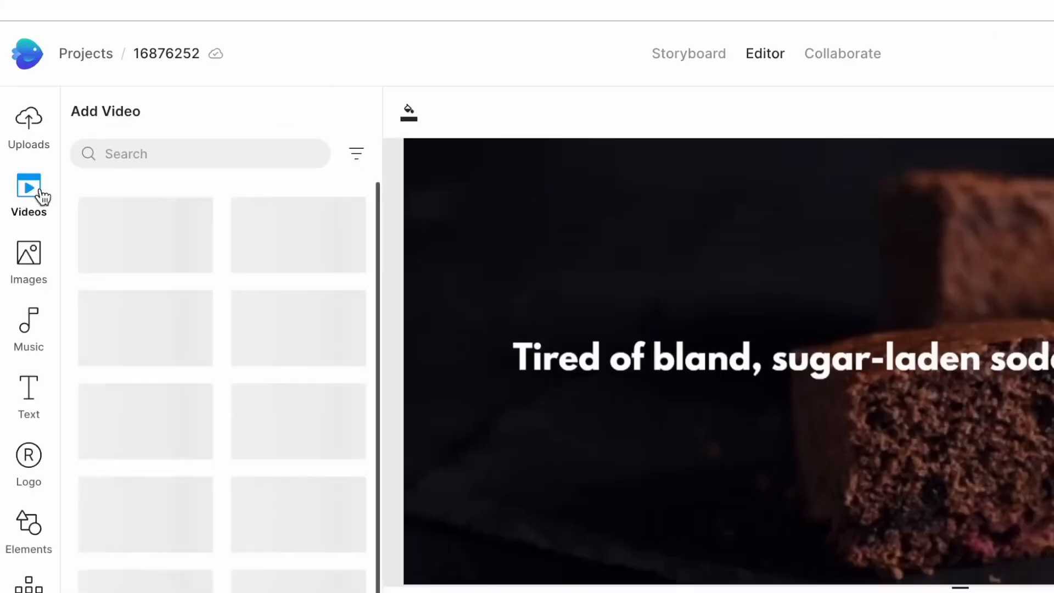
click(164, 146)
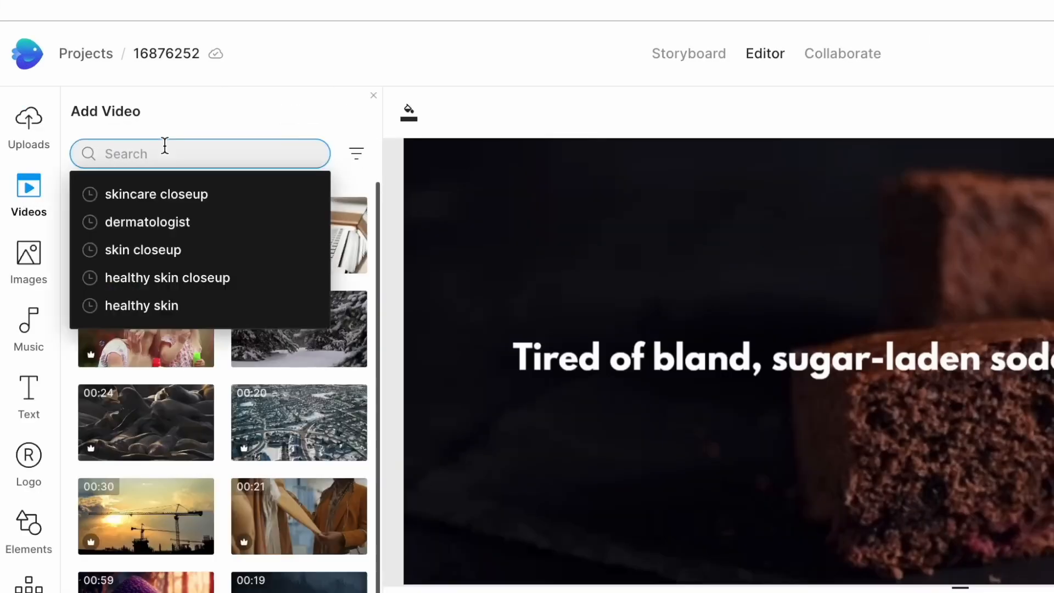
text(soda pour)
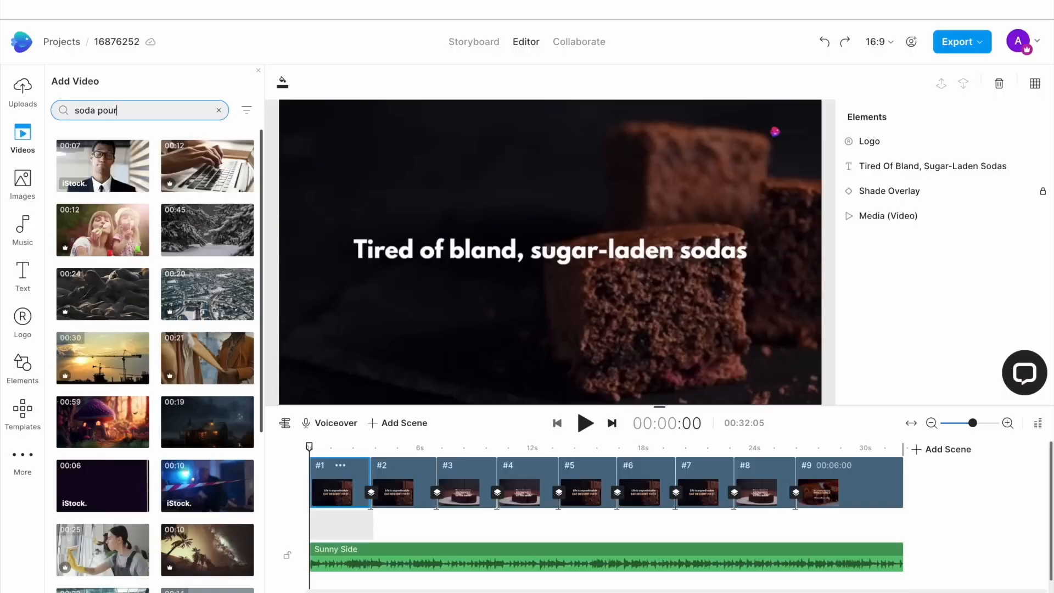
key(Return)
Replace scene 1's background with the 20-second clip of cola poured over ice, trimmed to the scene's length starting at about 00:04:06
scroll(199, 442, down, 2)
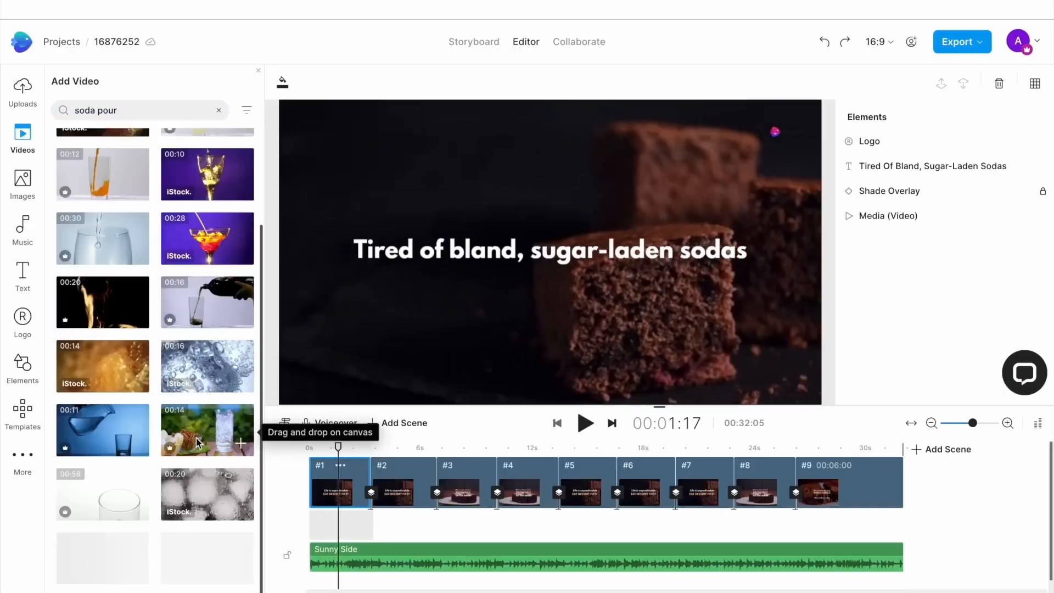
scroll(198, 442, down, 6)
drag(199, 352, 316, 129)
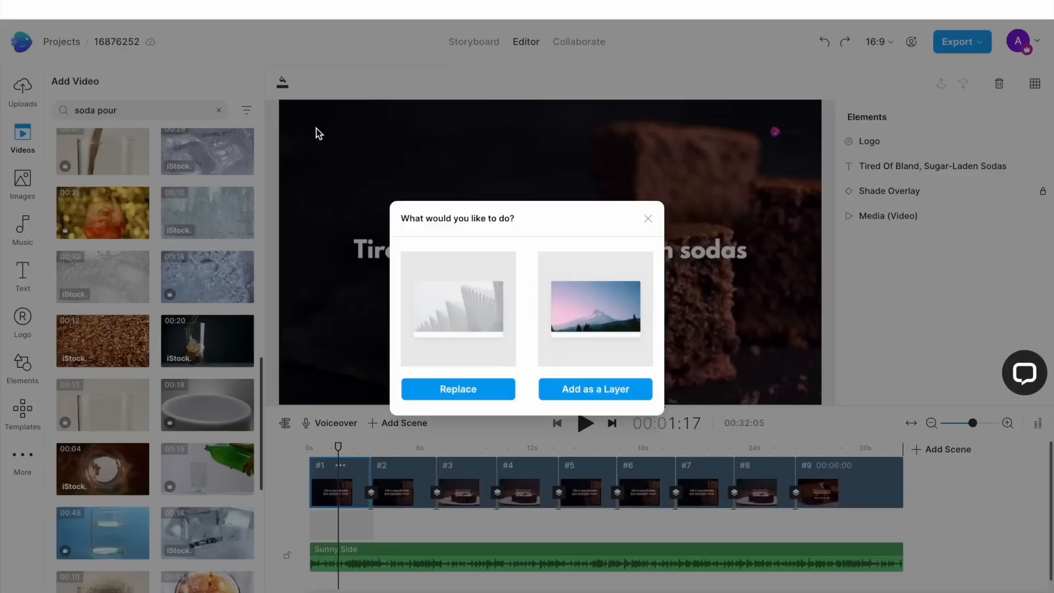
click(466, 391)
drag(420, 425, 325, 425)
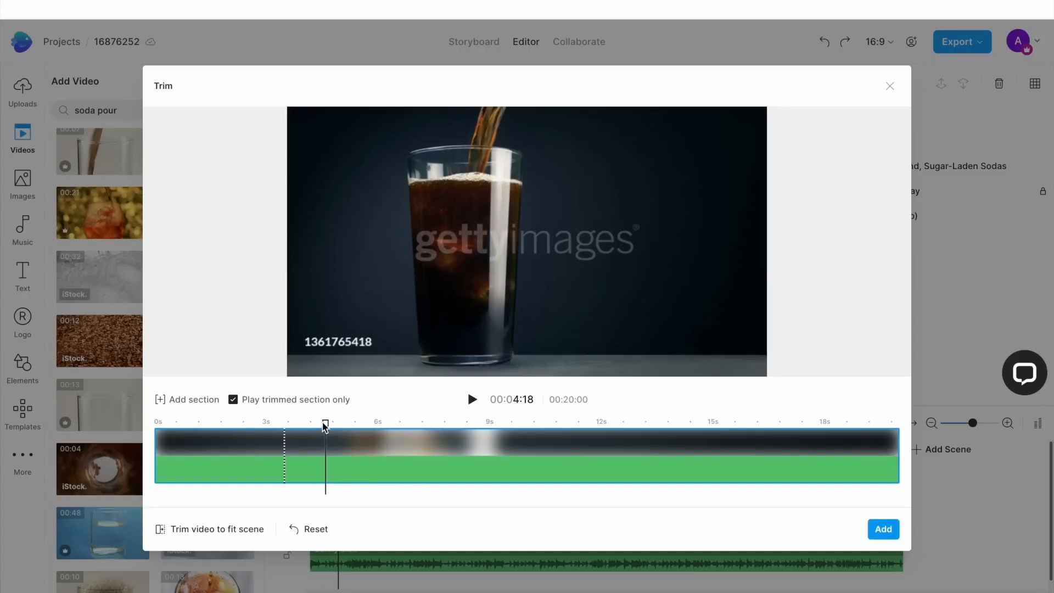
click(229, 532)
drag(237, 455, 392, 454)
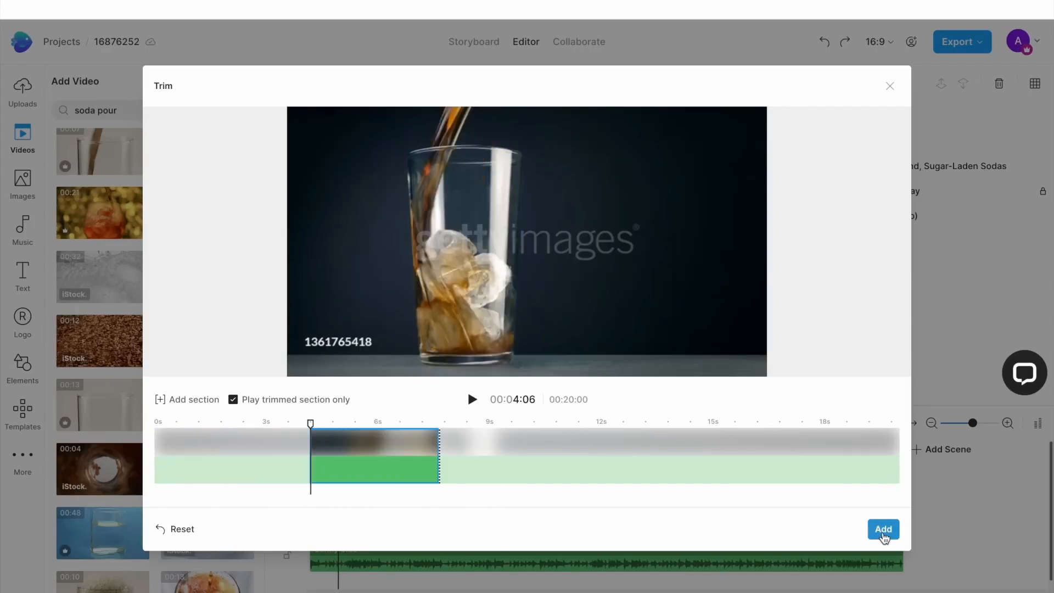
click(884, 529)
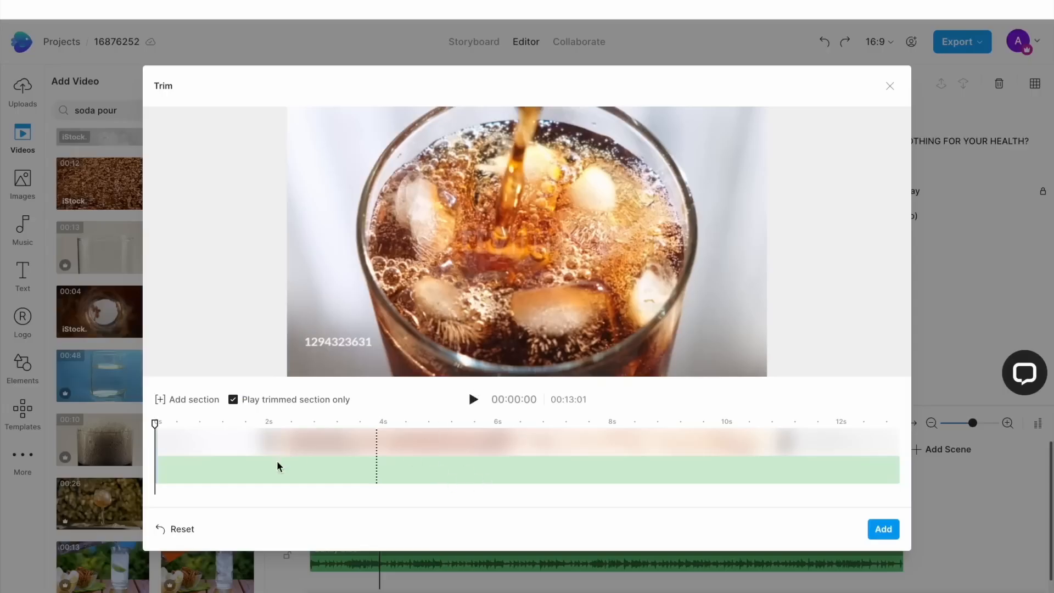
Trim the close-up clip of cola poured over ice to fit the "THAT DO NOTHING FOR YOUR HEALTH?" scene and add it
click(174, 527)
click(228, 531)
click(884, 530)
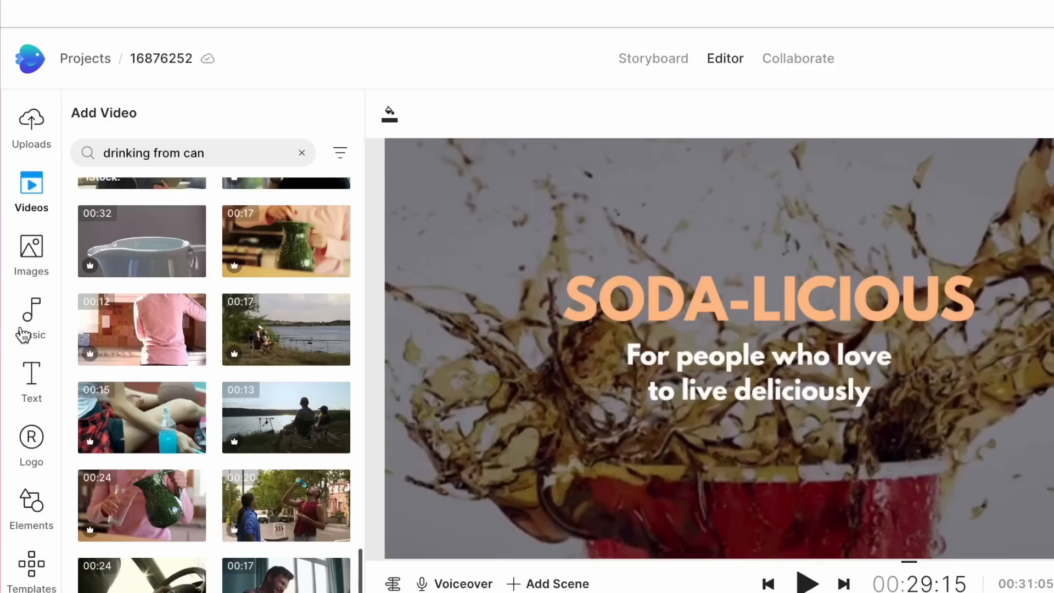
Browse the music library's Rock genre and preview the track "Aggressive Sport"
click(33, 328)
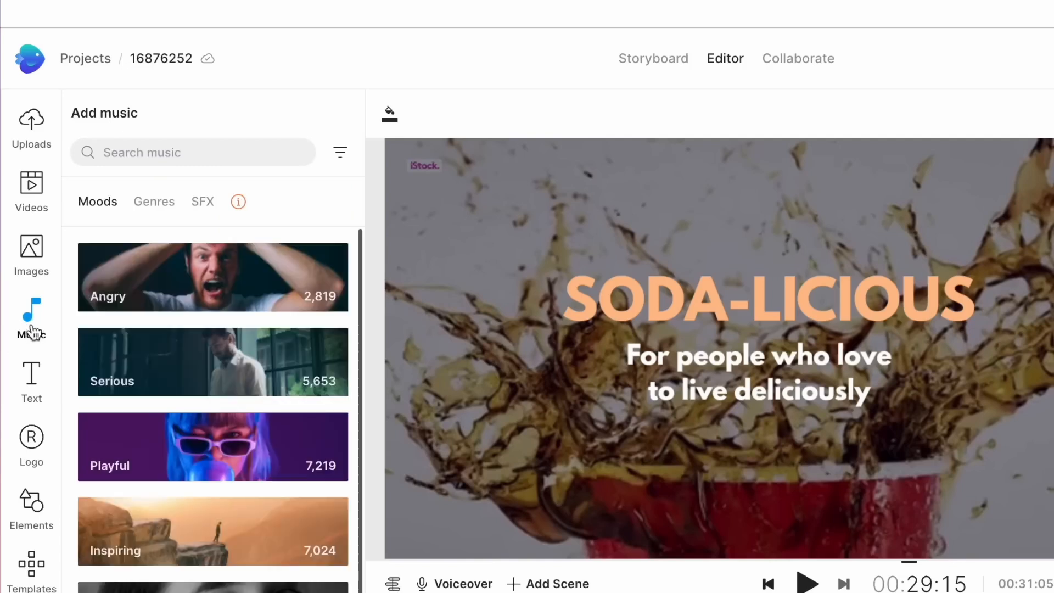
click(154, 201)
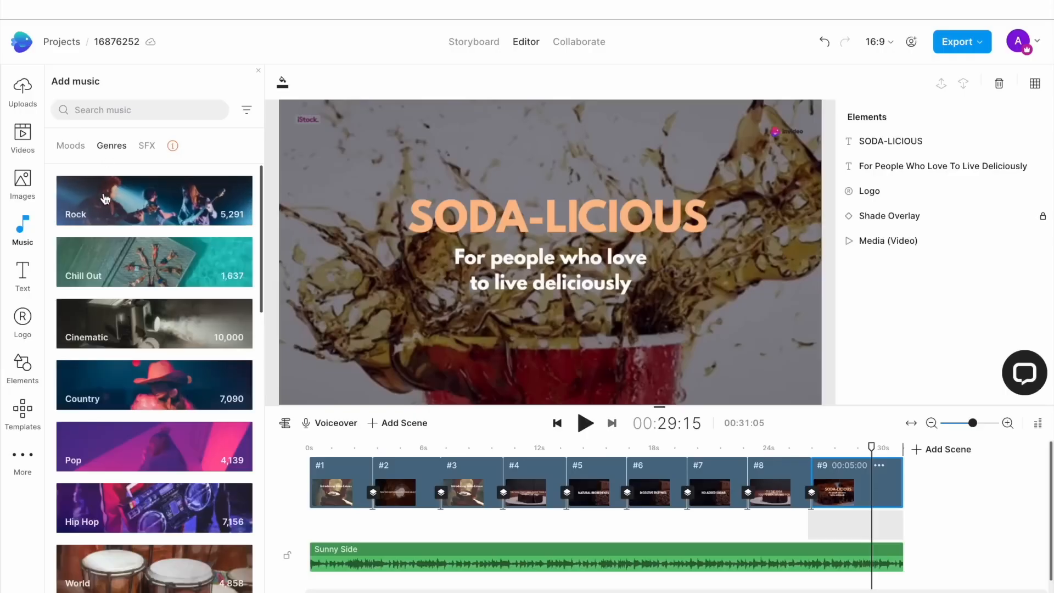
click(106, 198)
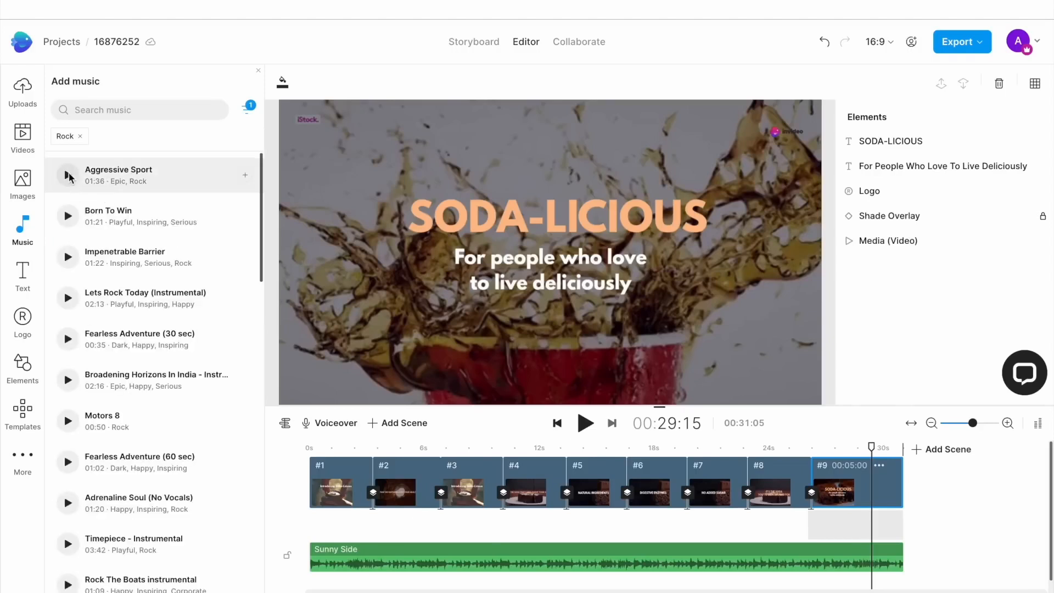
click(68, 175)
click(68, 176)
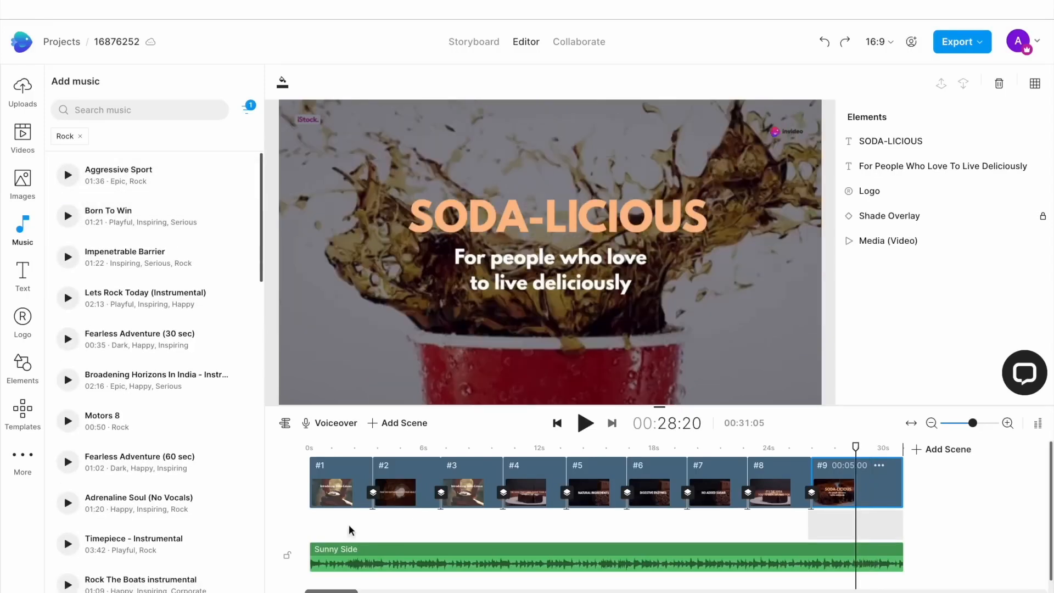
Delete the "Sunny Side" music track and add "Born To Win" as the video's soundtrack
click(364, 565)
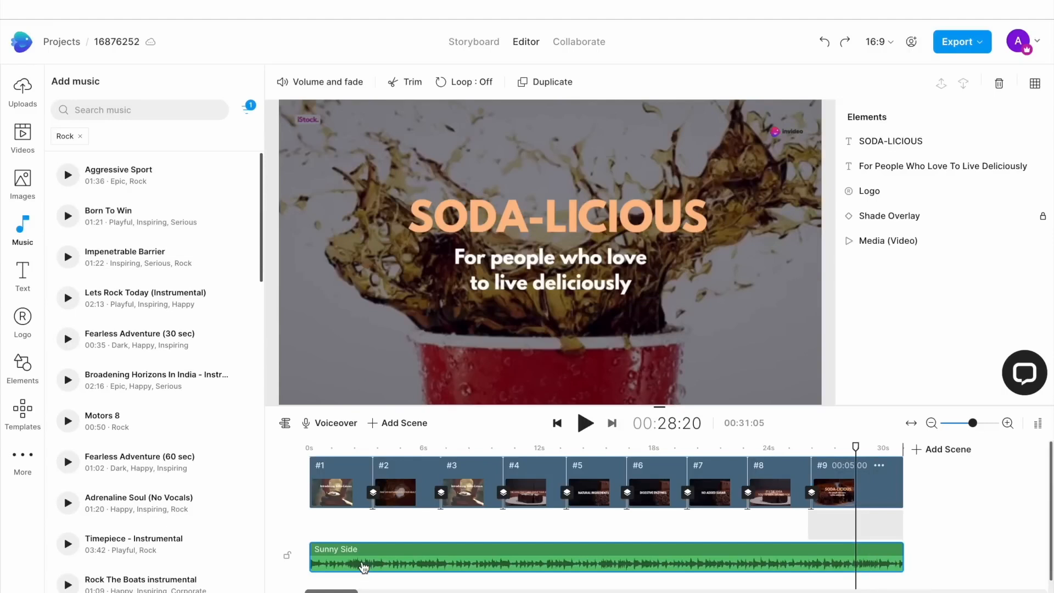
key(Delete)
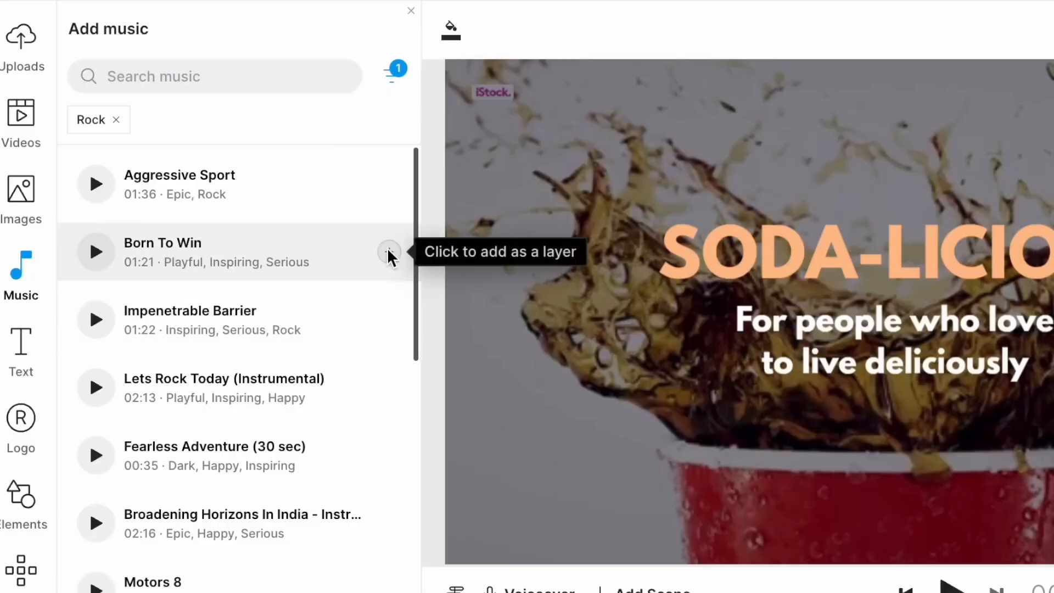
click(390, 253)
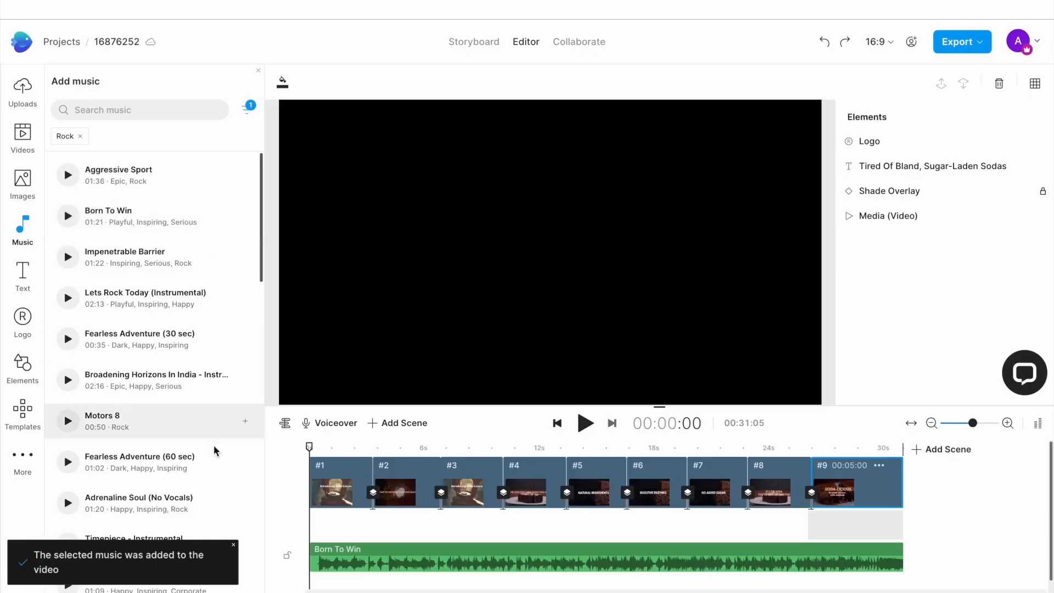
drag(312, 562, 319, 562)
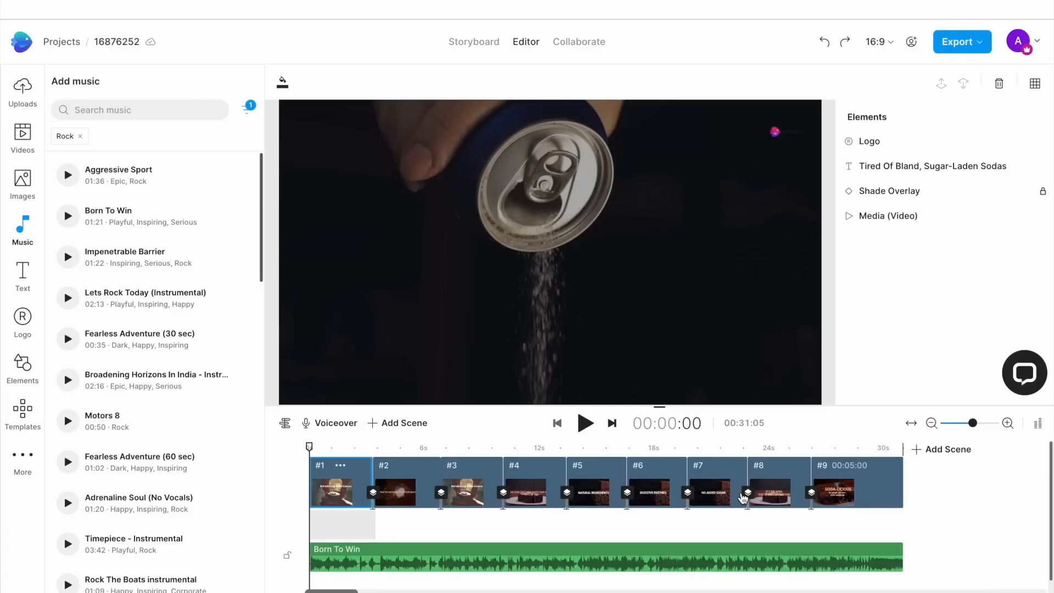
Upload the Soda Licious logo file and use it to replace the template logo in scene 1
click(774, 132)
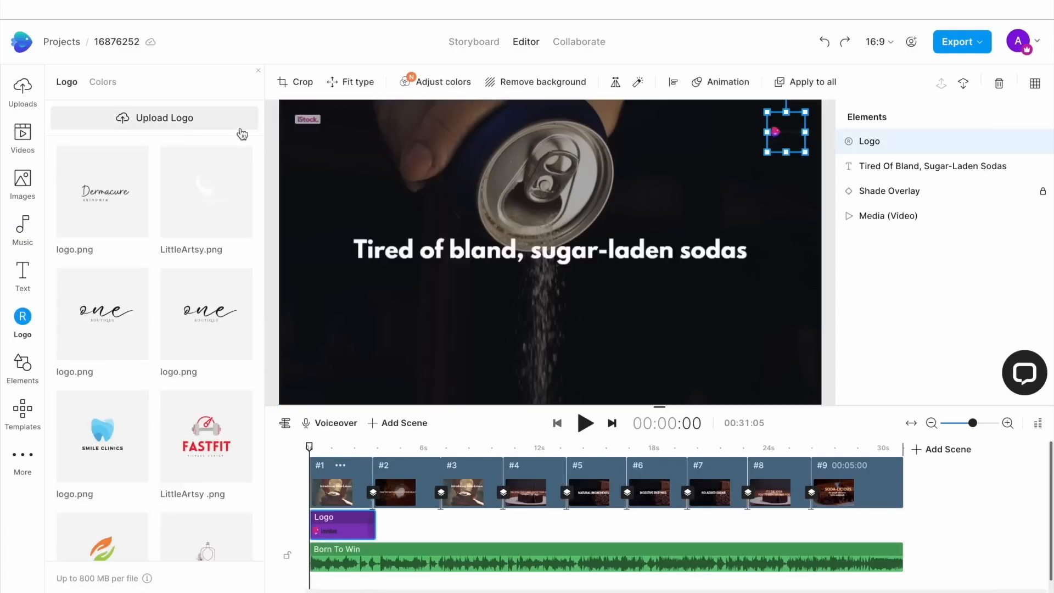
click(182, 130)
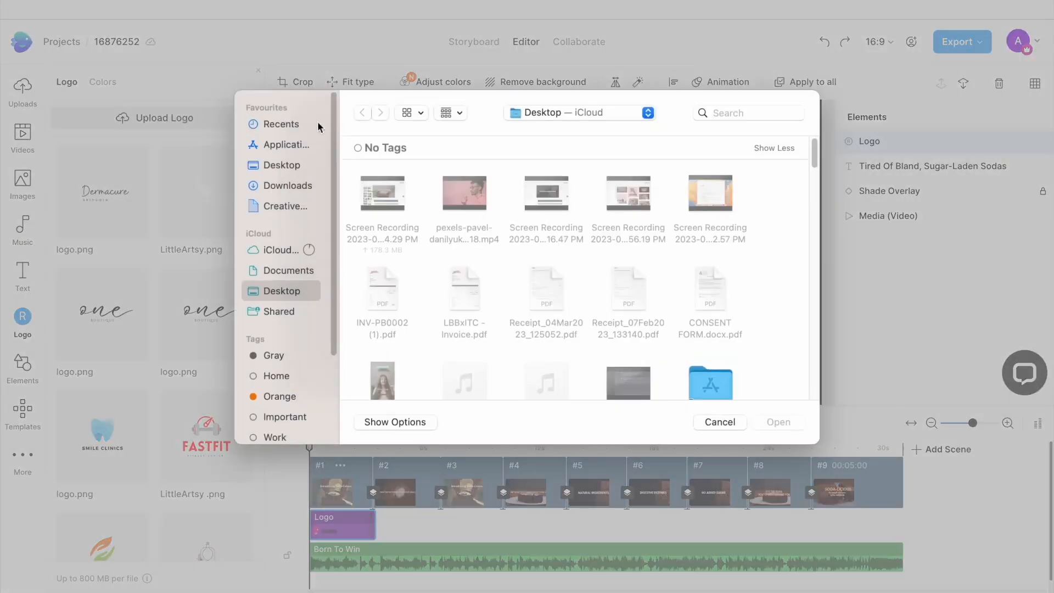
click(383, 194)
click(779, 423)
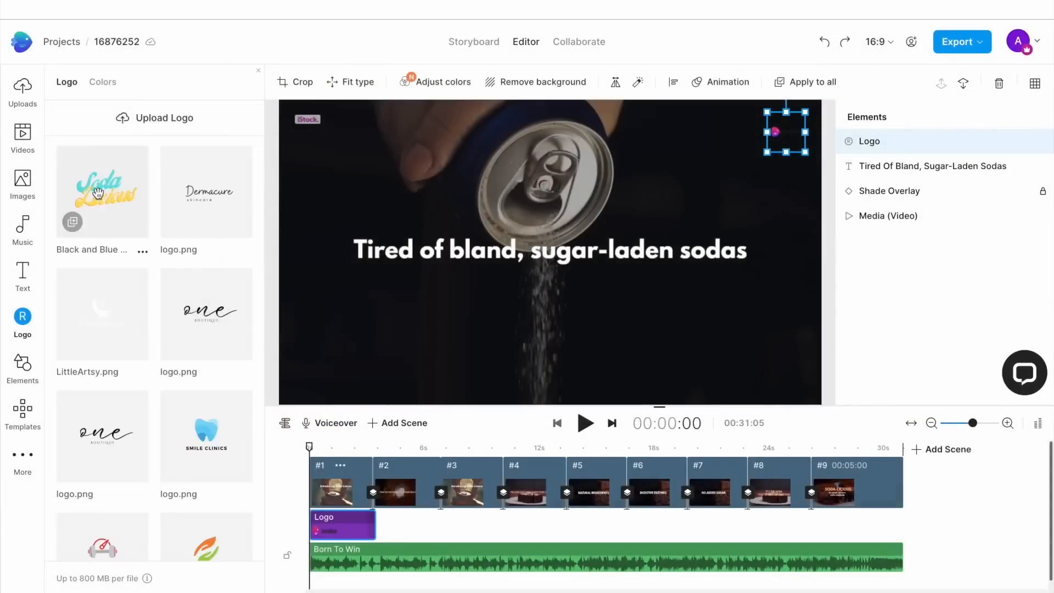
click(98, 191)
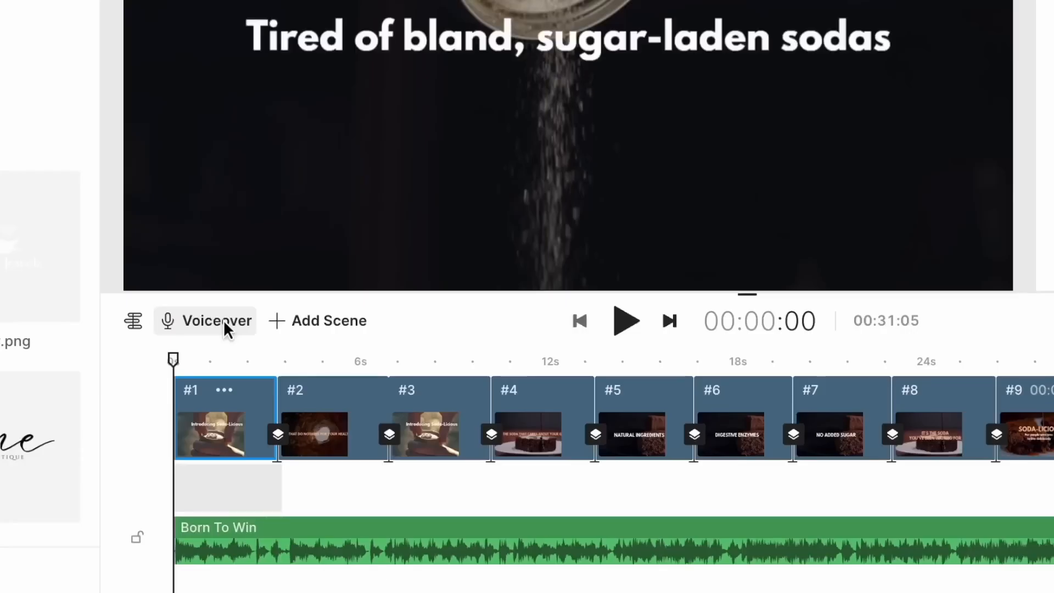
Record a voiceover of about 26 seconds and add it to the timeline
click(223, 320)
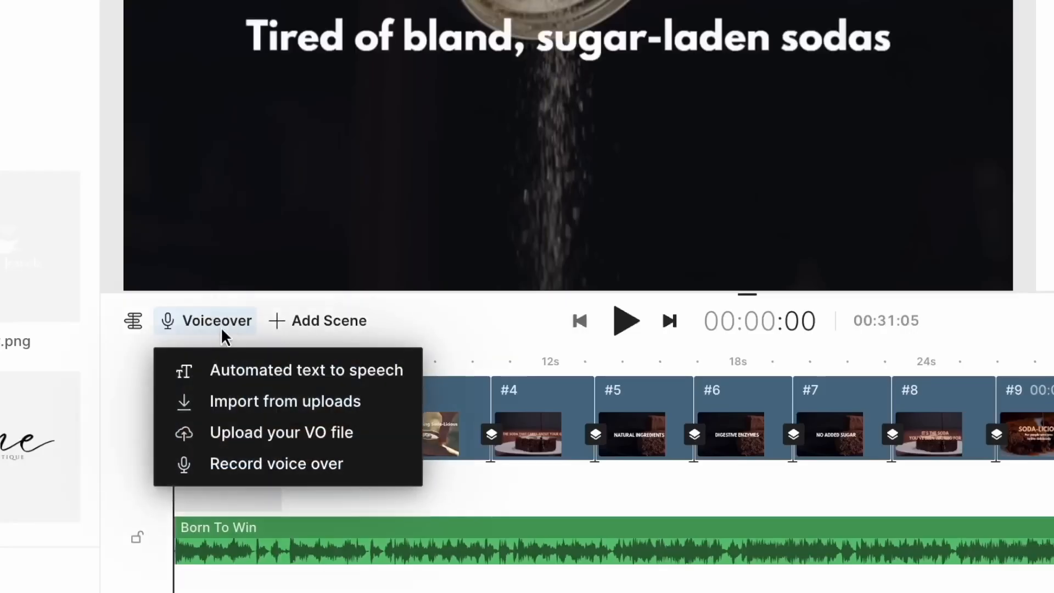
click(272, 465)
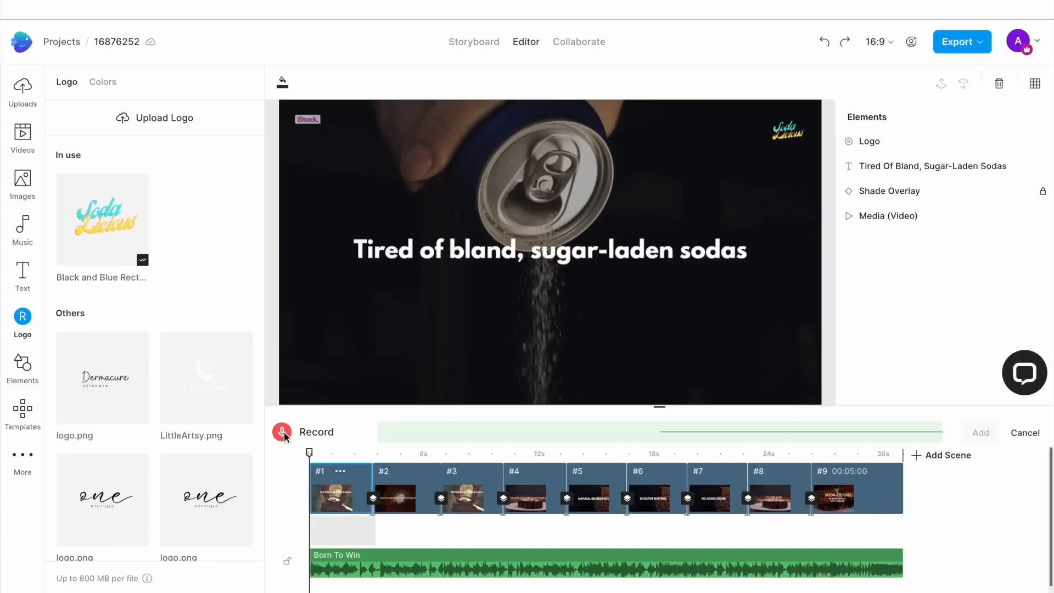
click(282, 432)
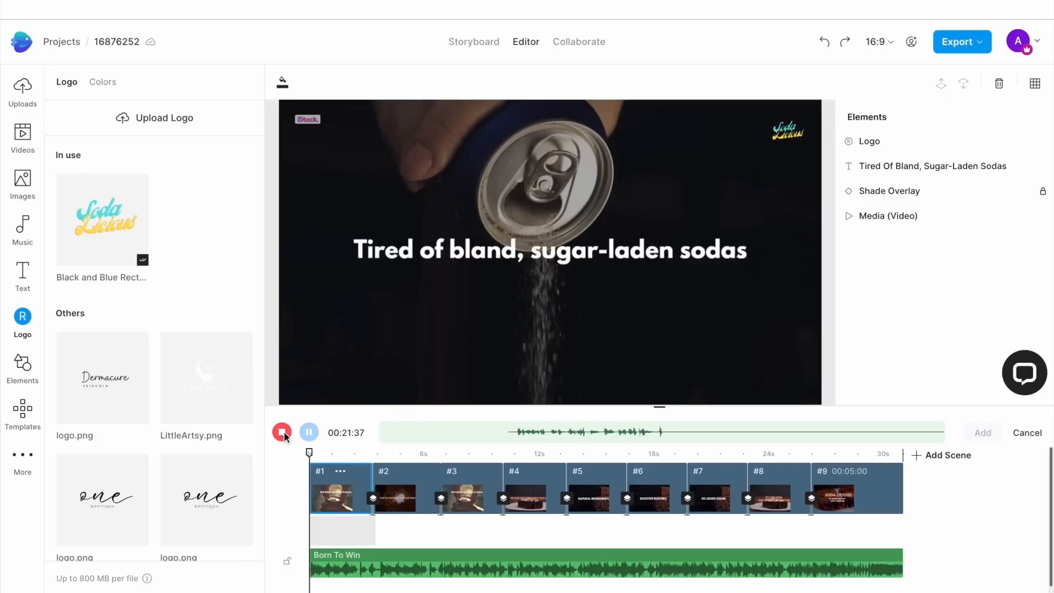
click(283, 432)
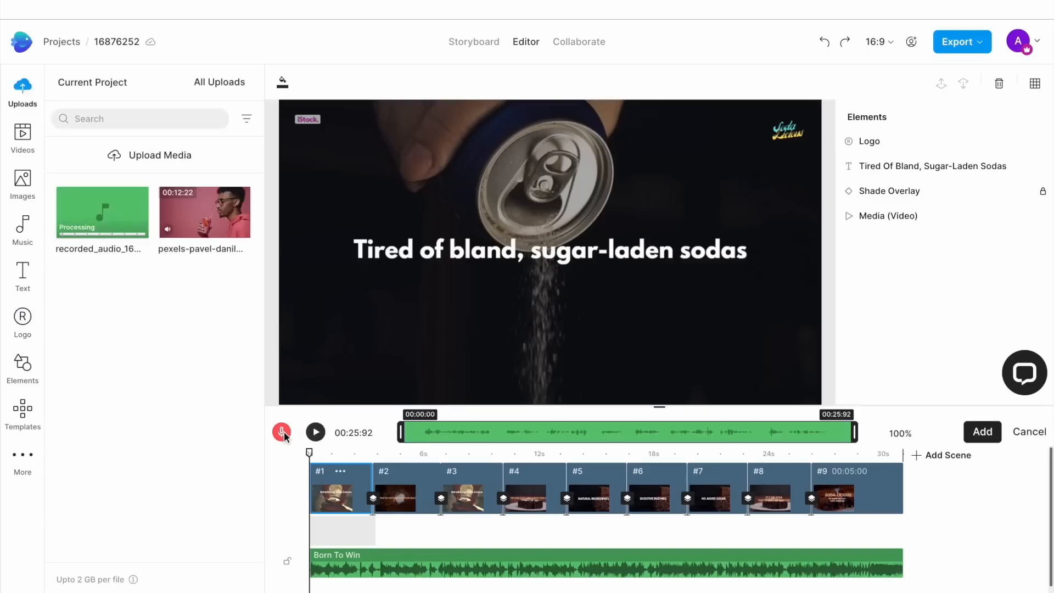
click(983, 431)
Play the video from the start to review the voiceover against the scenes and music
scroll(967, 461, right, 2)
scroll(948, 480, left, 3)
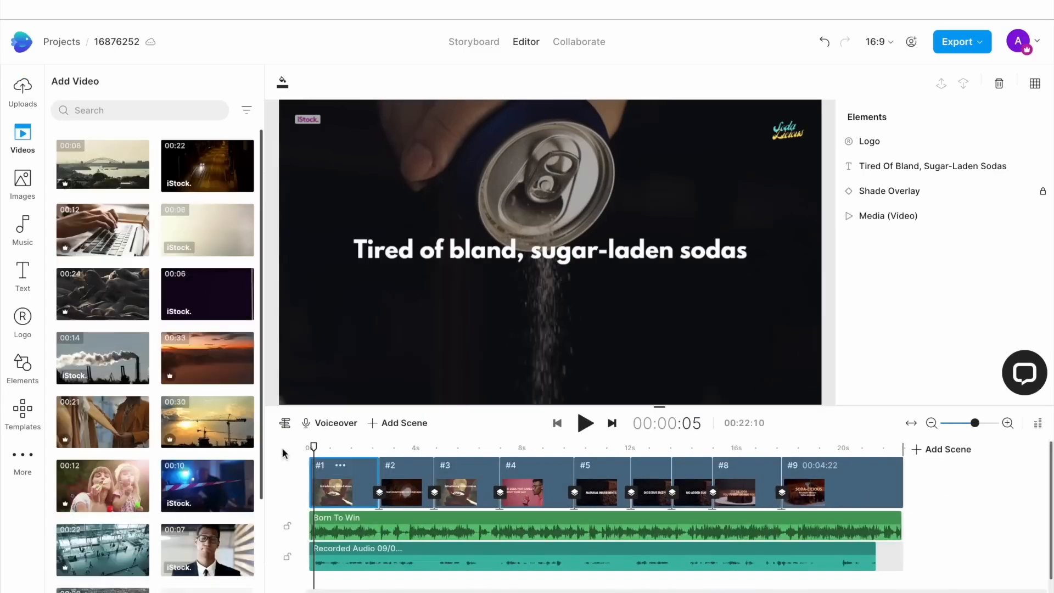
drag(314, 449, 255, 448)
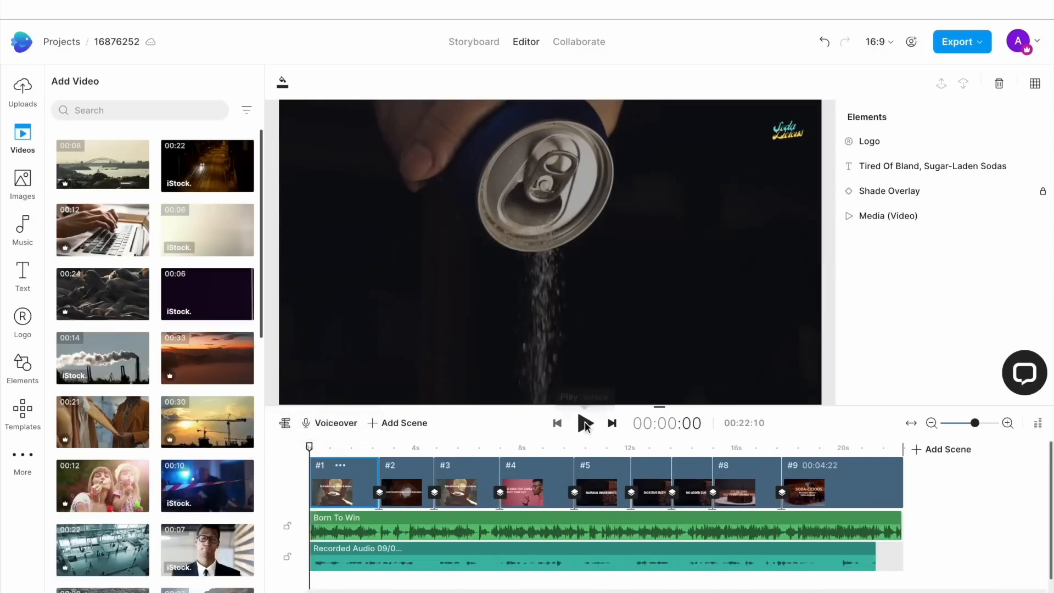
click(585, 424)
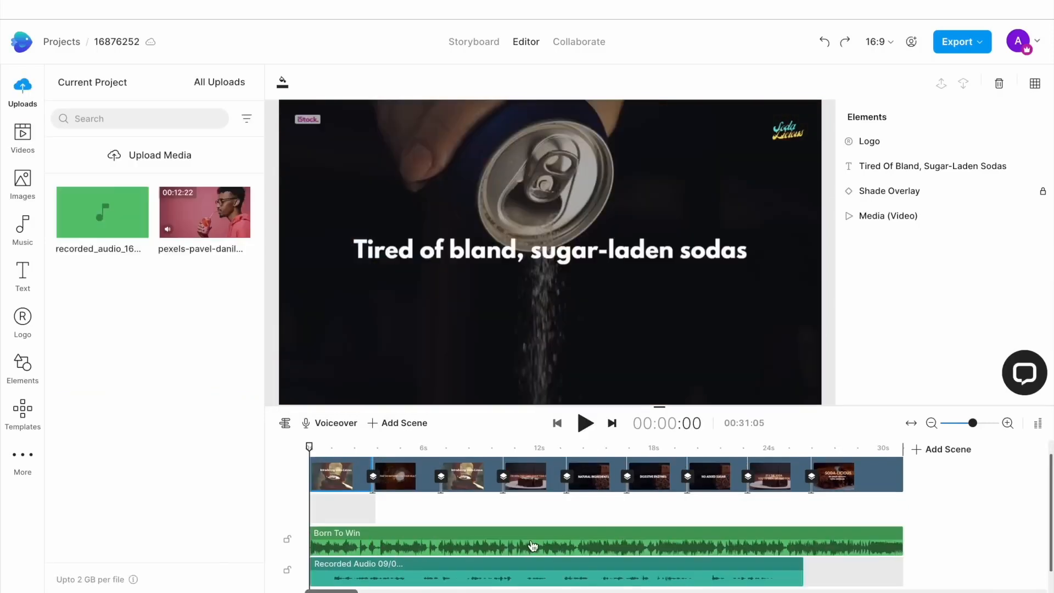
Set the "Born To Win" music track's volume to about -26.4 dB
click(532, 545)
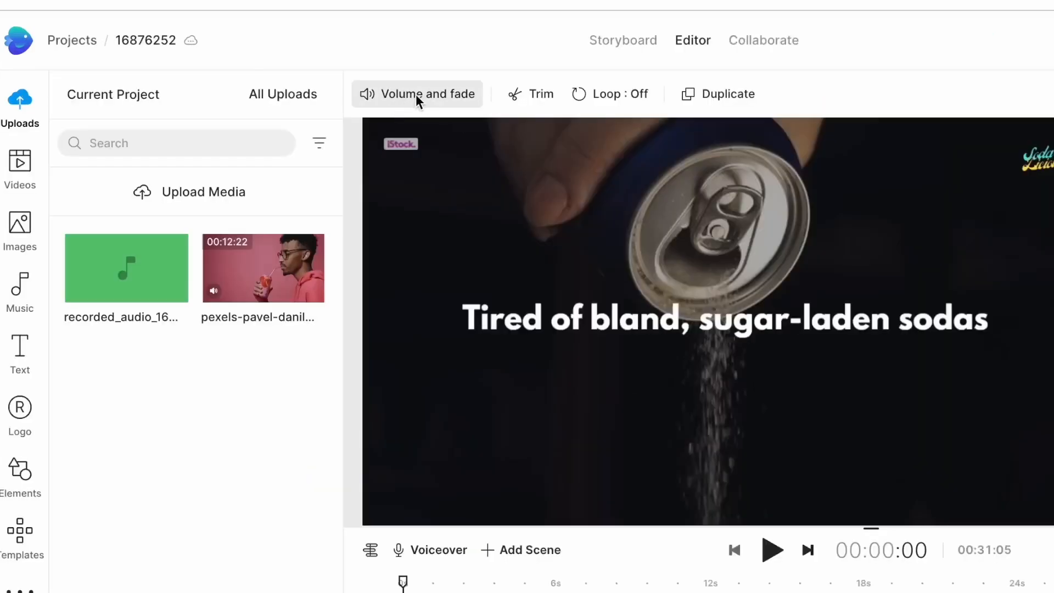
click(416, 93)
click(168, 134)
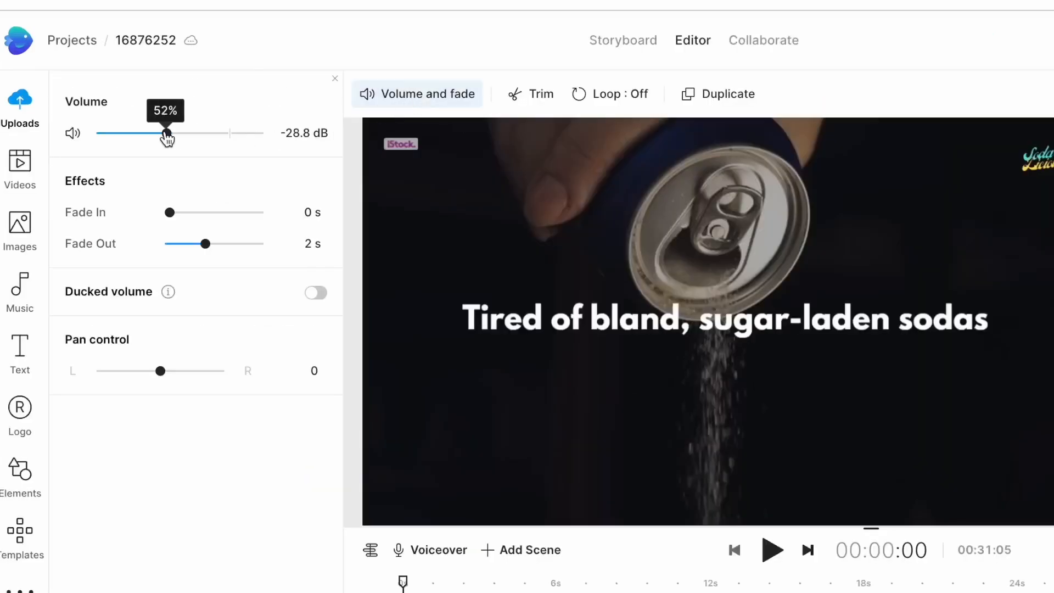
drag(167, 133, 172, 136)
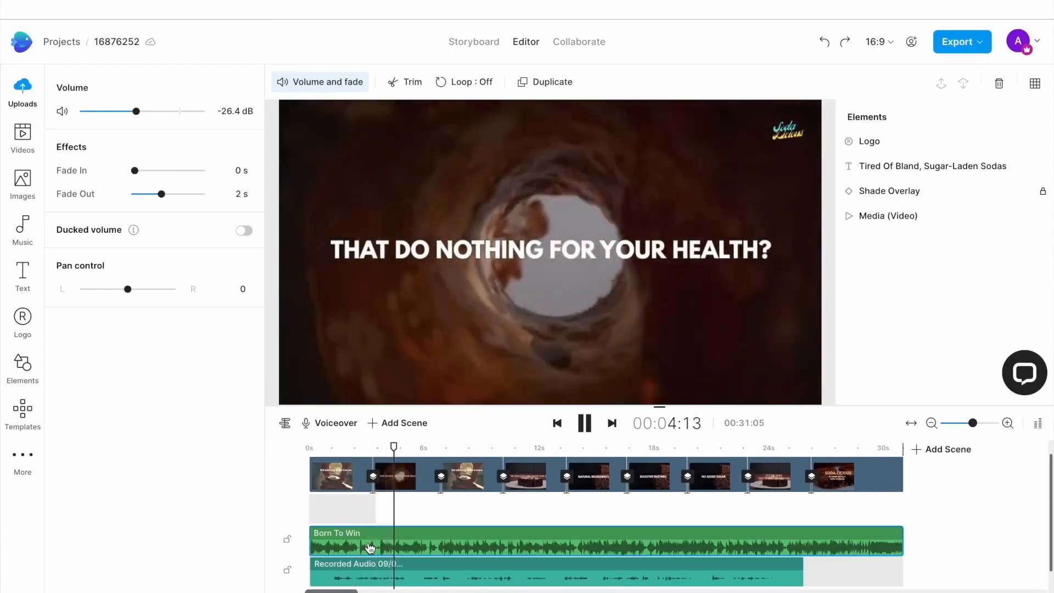
Remove the section between about 10 s and 12 s from the recorded voiceover and close the gap
click(505, 585)
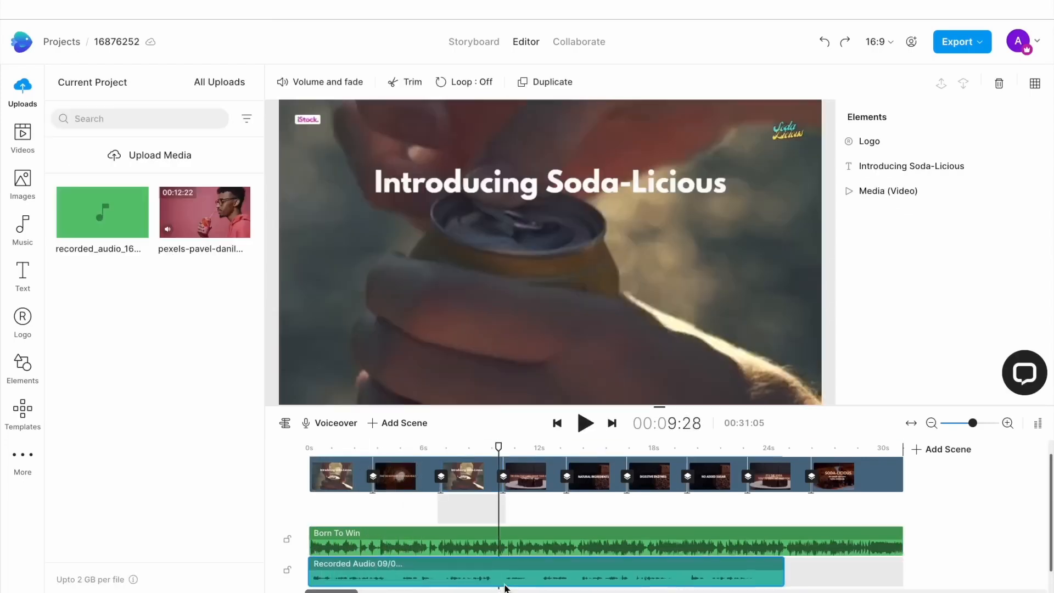
click(500, 572)
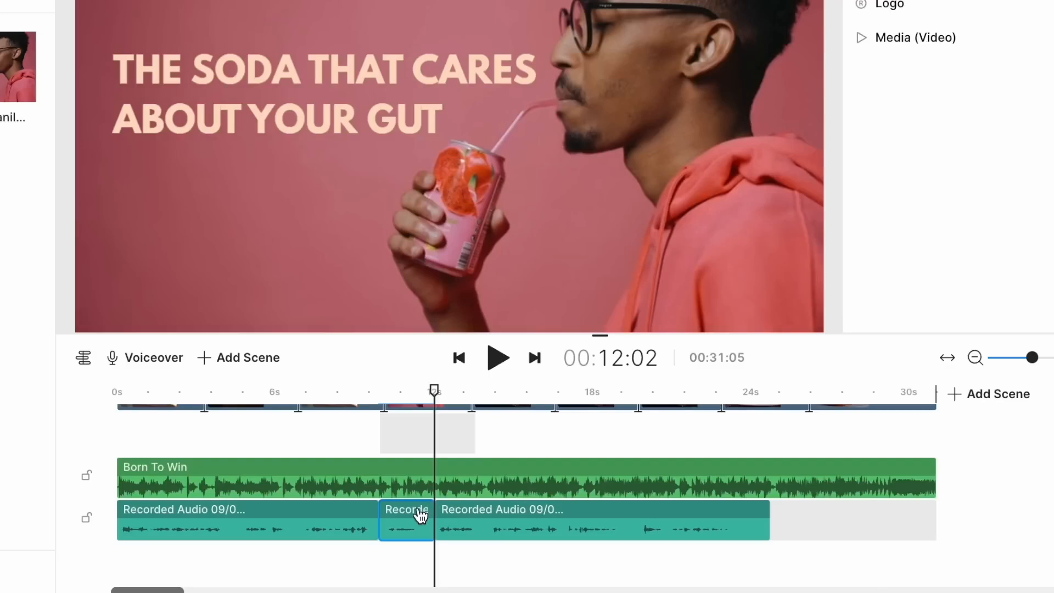
key(Delete)
click(418, 510)
key(Delete)
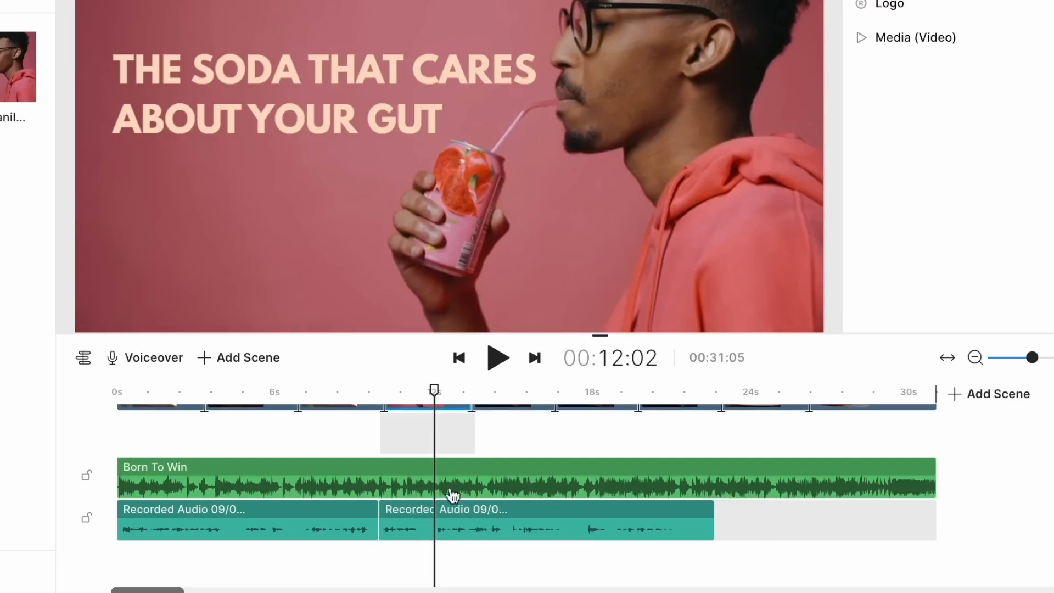
Play the opening to find where its voiceover line ends, and shorten scene #1 to end at 00:02:17
click(338, 405)
key(space)
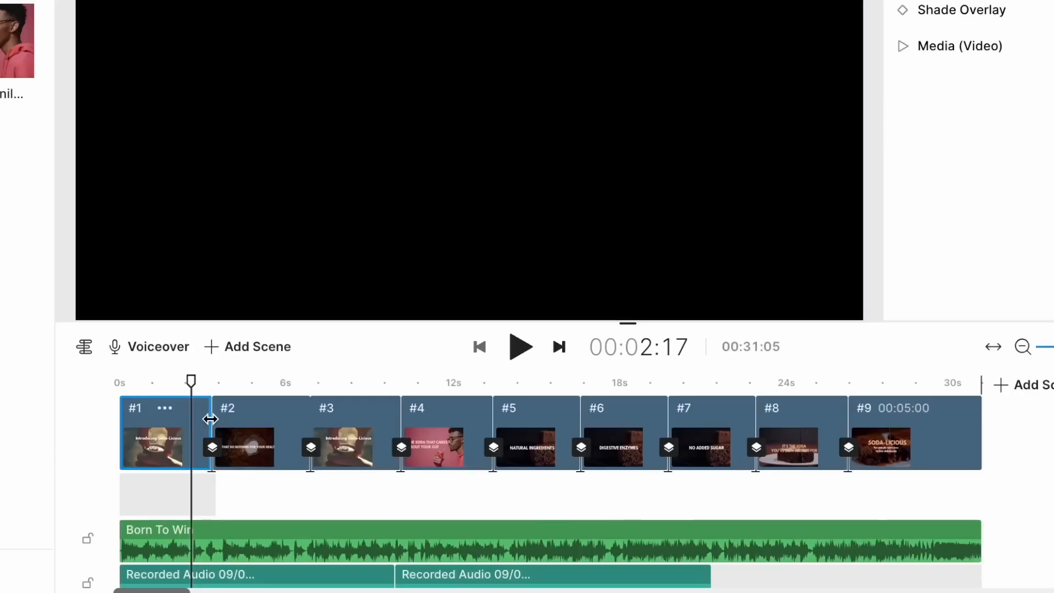
drag(211, 419, 190, 417)
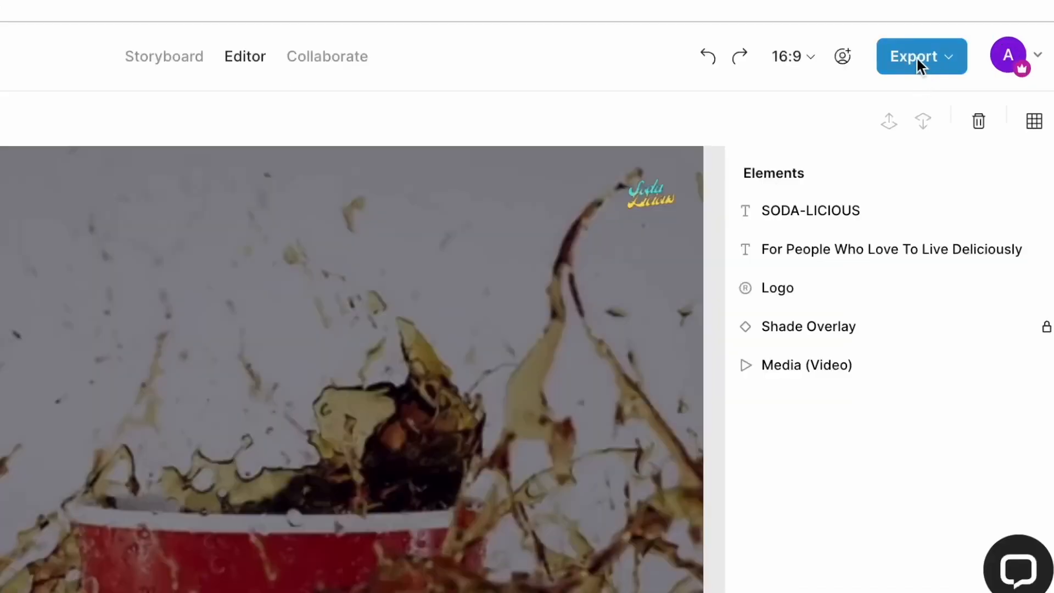
Export the video in 1080p Full HD and create an auto-resized square version for social media
click(916, 57)
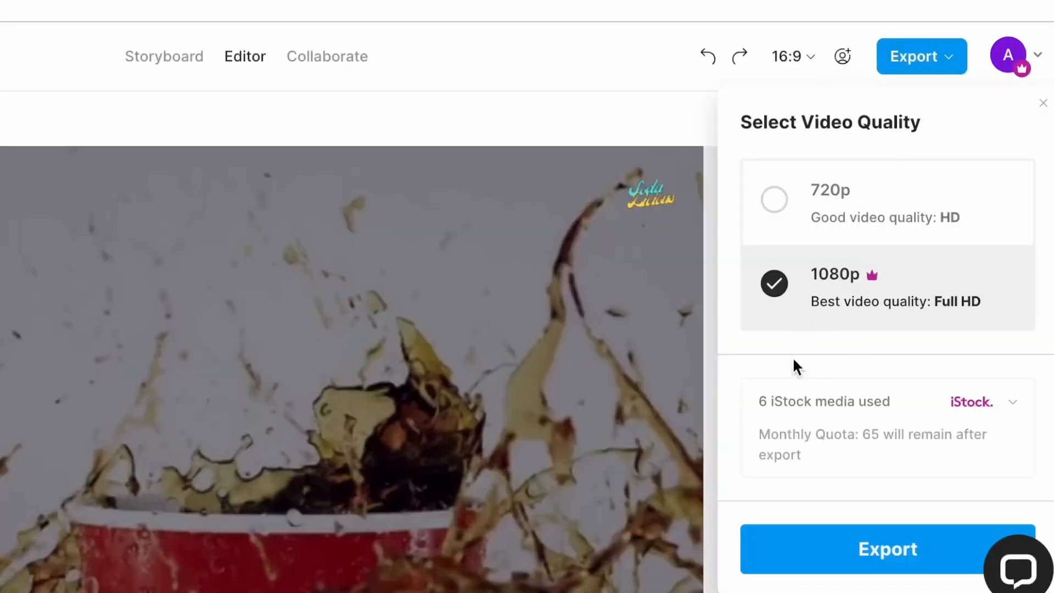
click(818, 563)
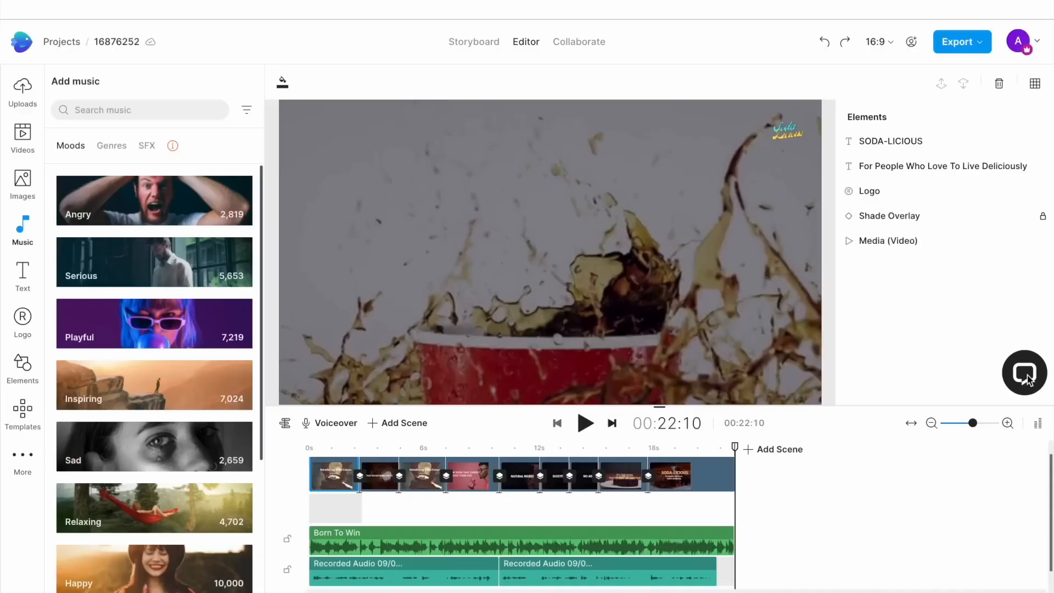
click(1025, 376)
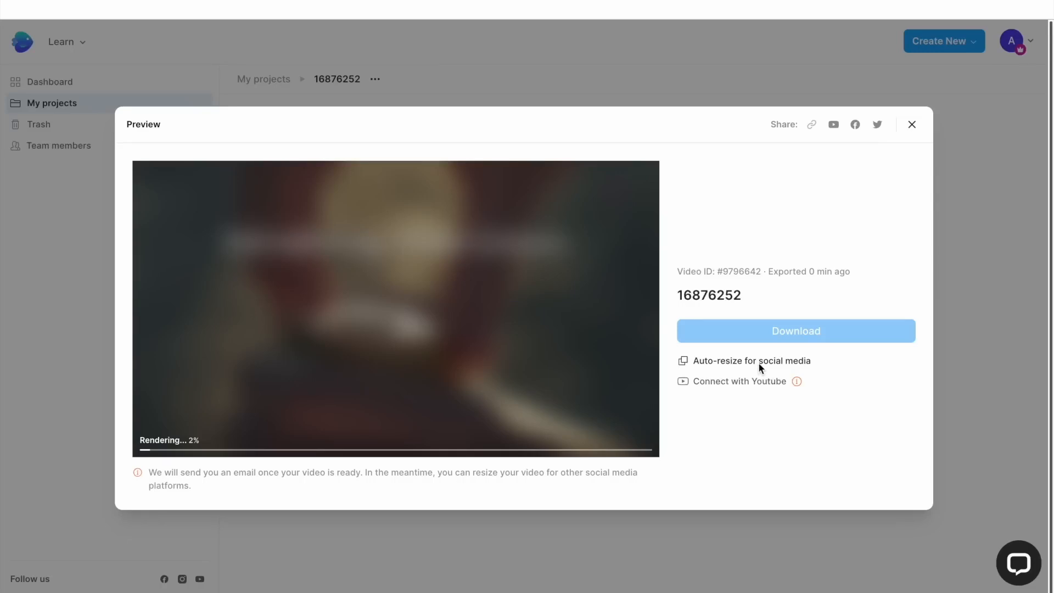
click(758, 363)
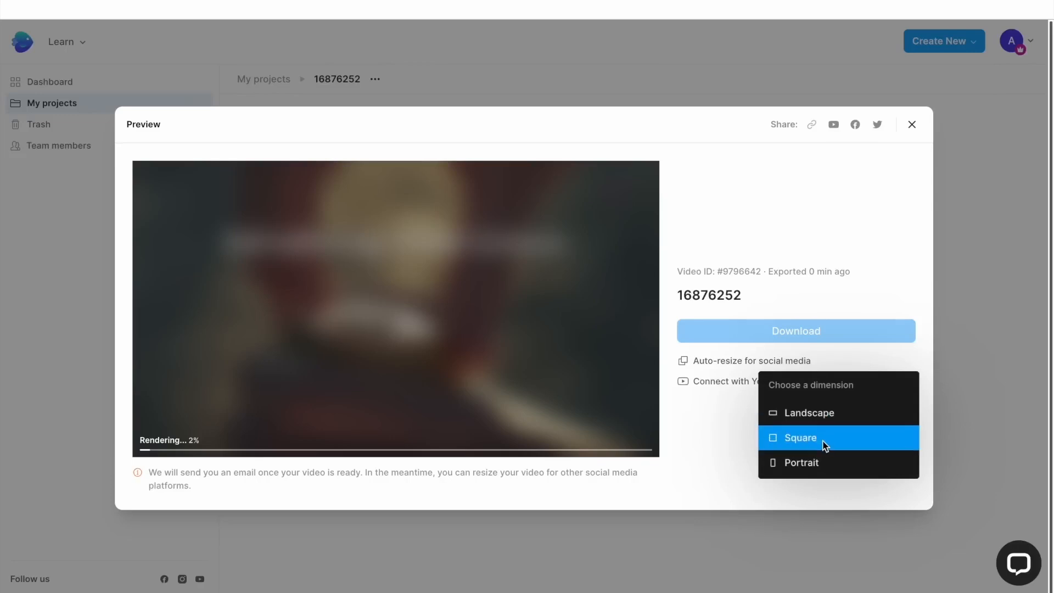
click(800, 438)
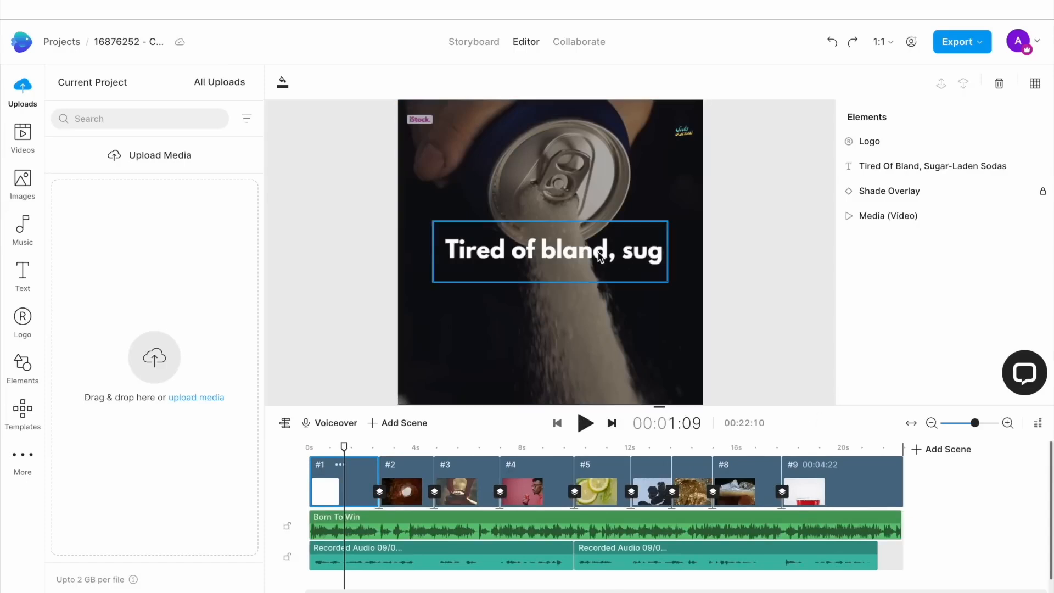
Narrow the "Tired of bland, sugar-laden sodas" text box in scene #1 to wrap onto two lines, and center it on the canvas
click(614, 252)
drag(669, 254, 611, 259)
drag(529, 265, 563, 277)
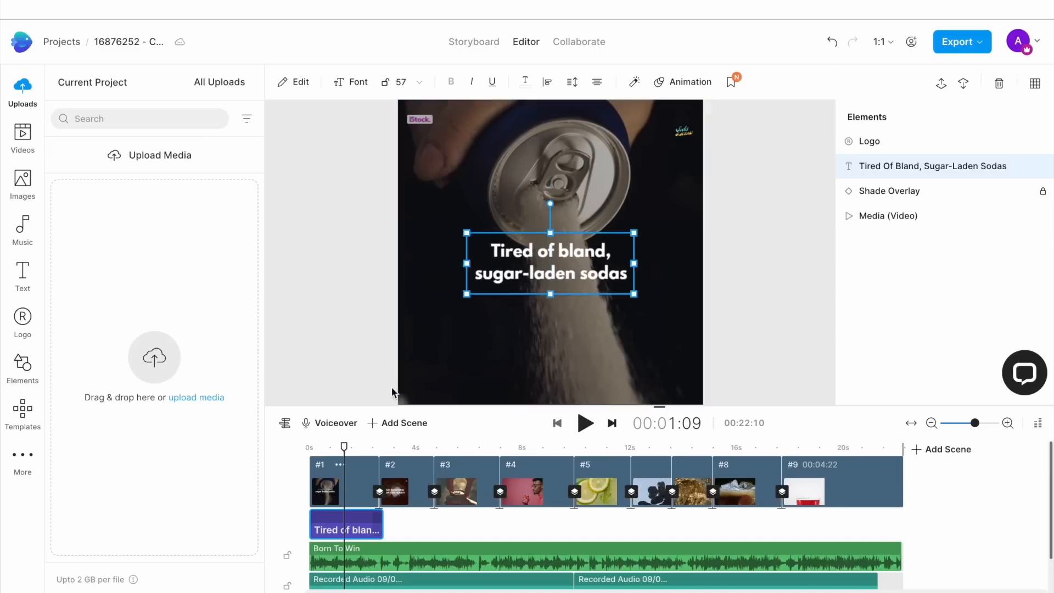